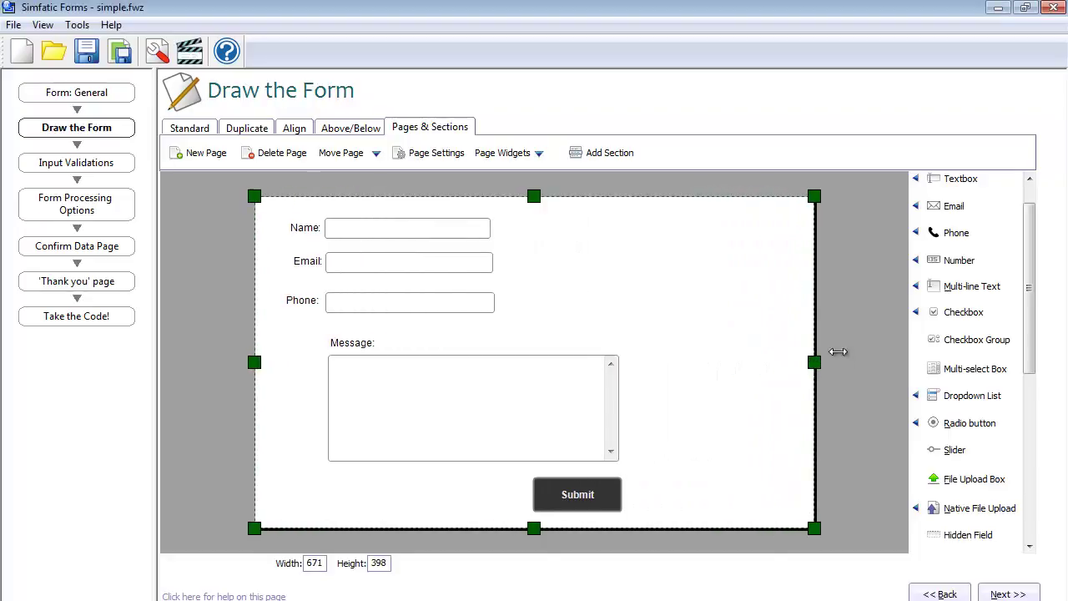
Step: Move Email beside Name, widen Email to 372 and Message to match, and shift Submit right
click(339, 262)
drag(339, 262, 578, 223)
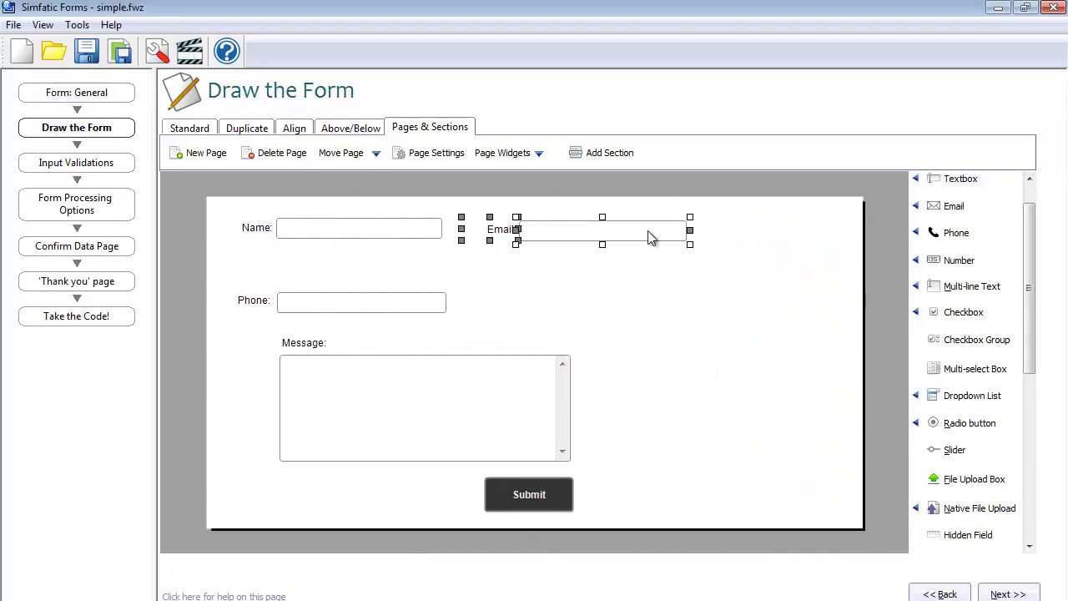
click(670, 229)
click(689, 231)
drag(690, 231, 831, 222)
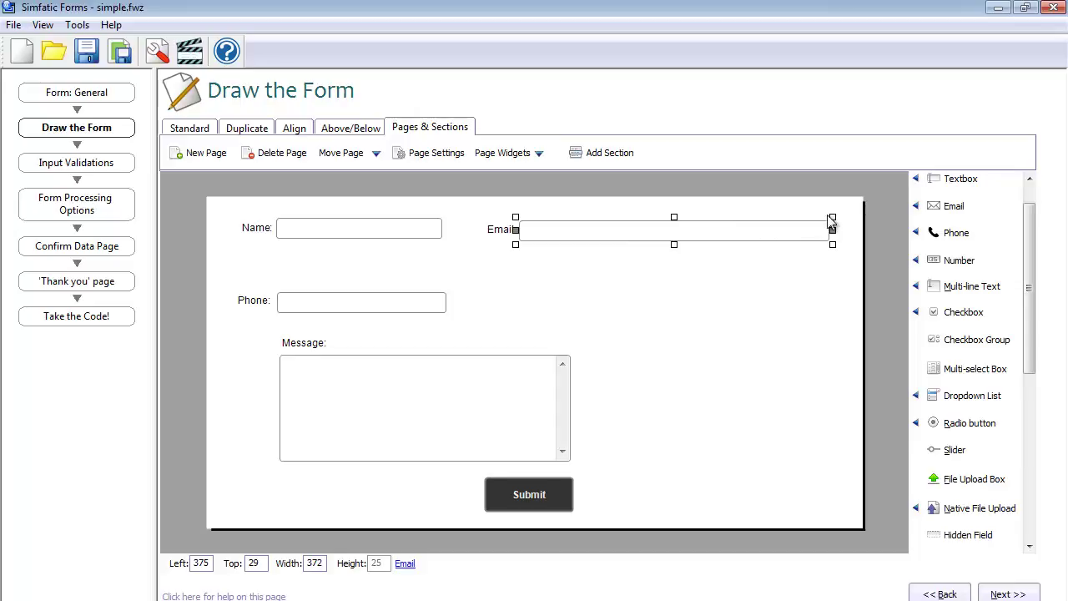
click(492, 375)
drag(574, 412, 809, 410)
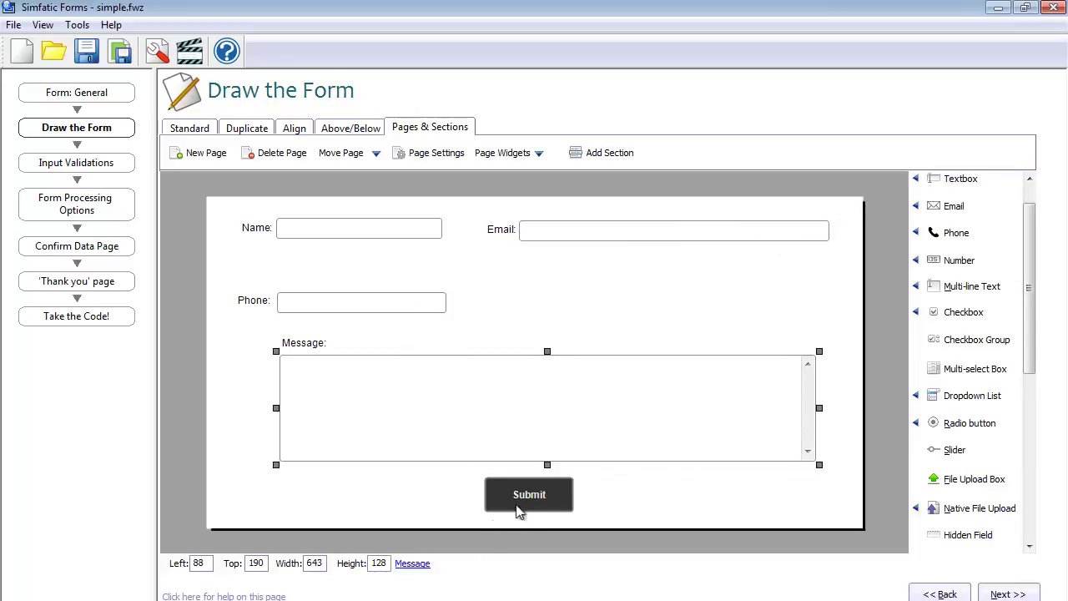
drag(520, 510, 761, 494)
click(432, 305)
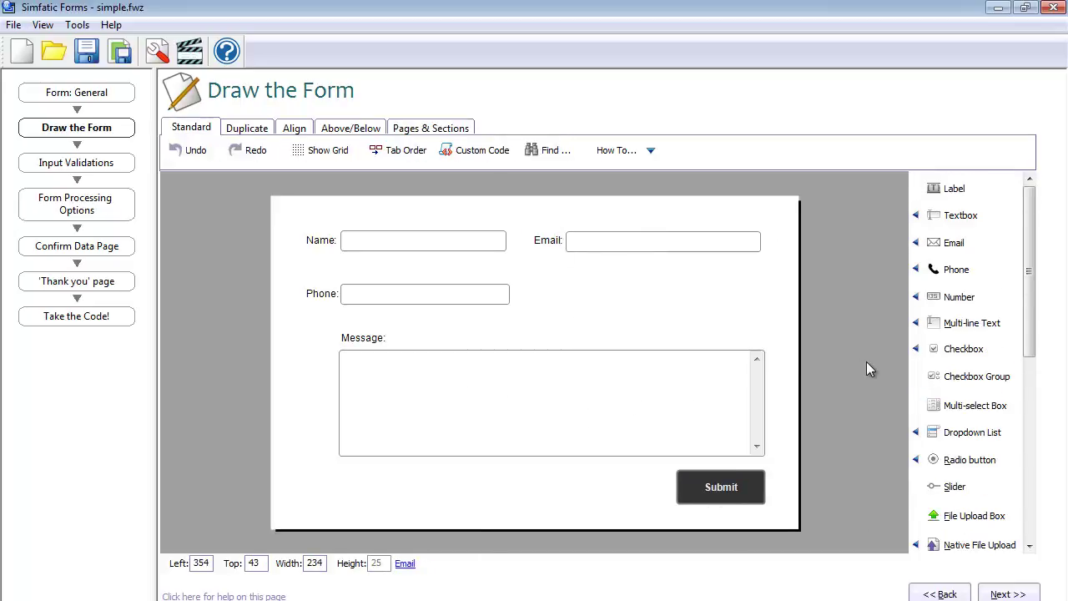
Step: Advance through the wizard to Take the Code! and re-upload the form to the server
click(1020, 594)
click(1019, 594)
click(1019, 594)
click(1019, 594)
click(1019, 594)
click(538, 310)
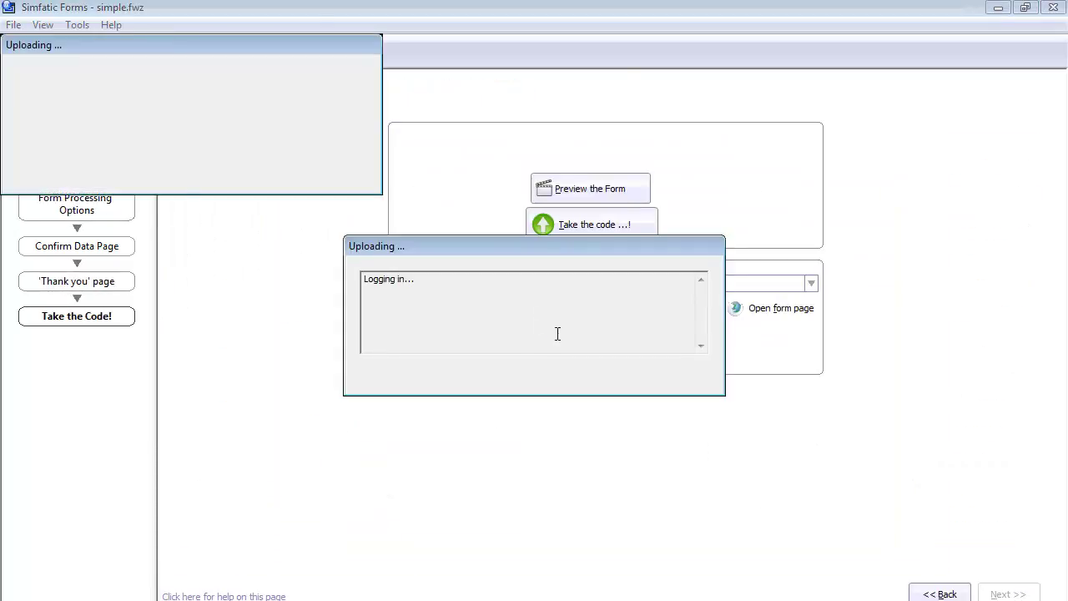
click(652, 351)
Step: Open the live form page in Chrome with developer tools and device emulation on
click(796, 325)
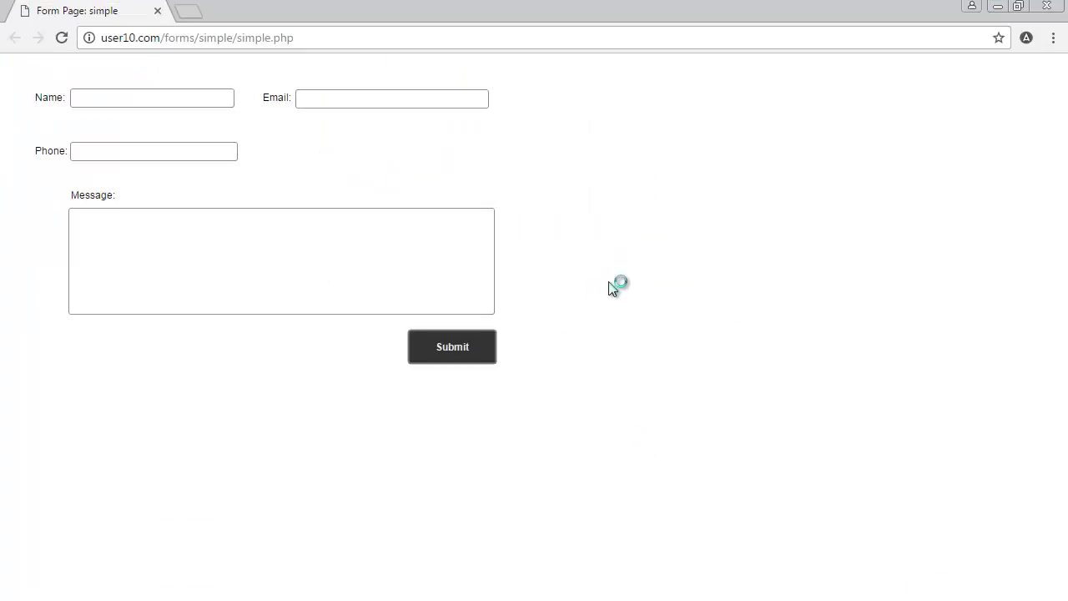
key(F12)
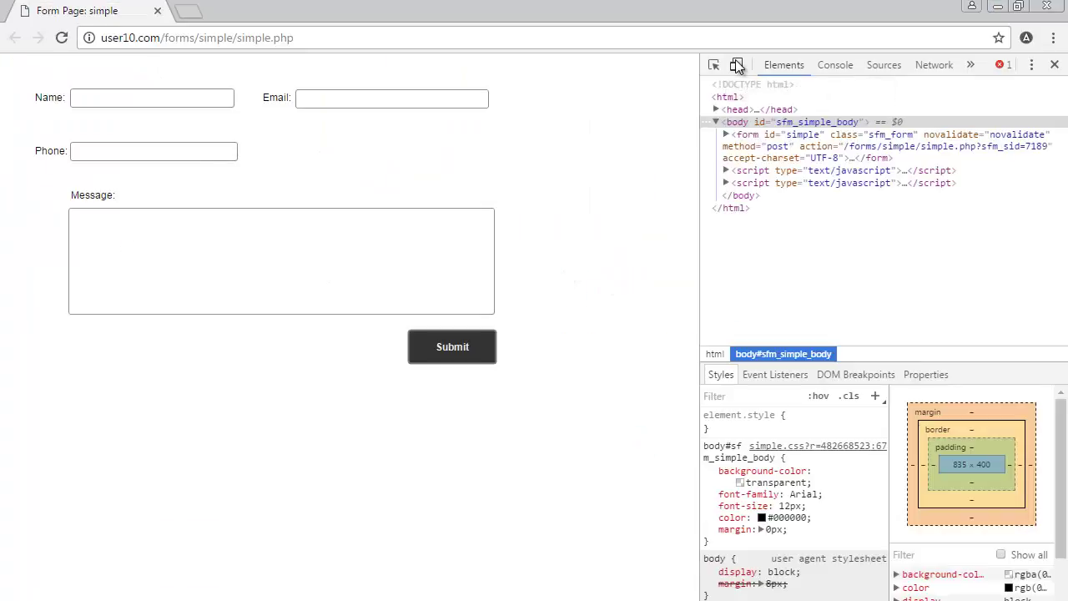
click(737, 65)
click(736, 65)
click(735, 59)
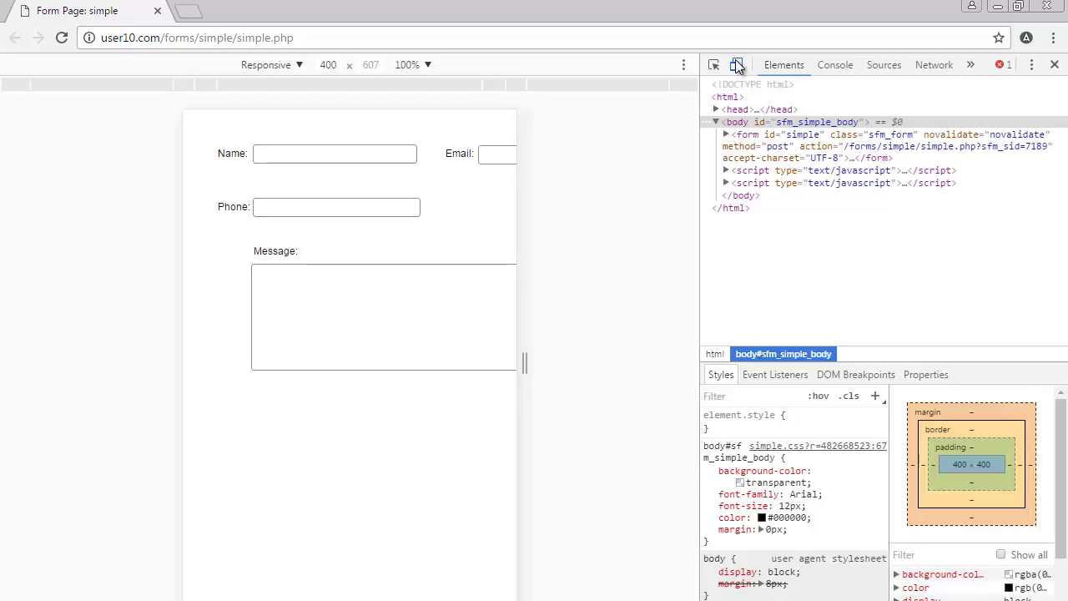
Step: Preview the form as a Nexus 5X, then as an iPhone 6 at 375×667
click(300, 67)
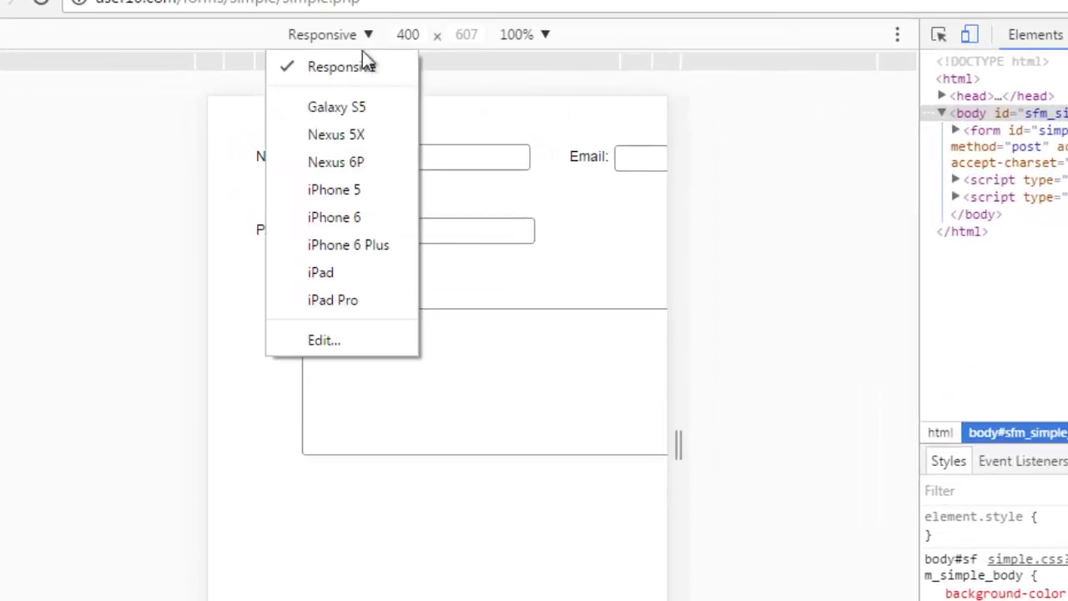
click(335, 135)
drag(441, 459, 622, 496)
click(364, 33)
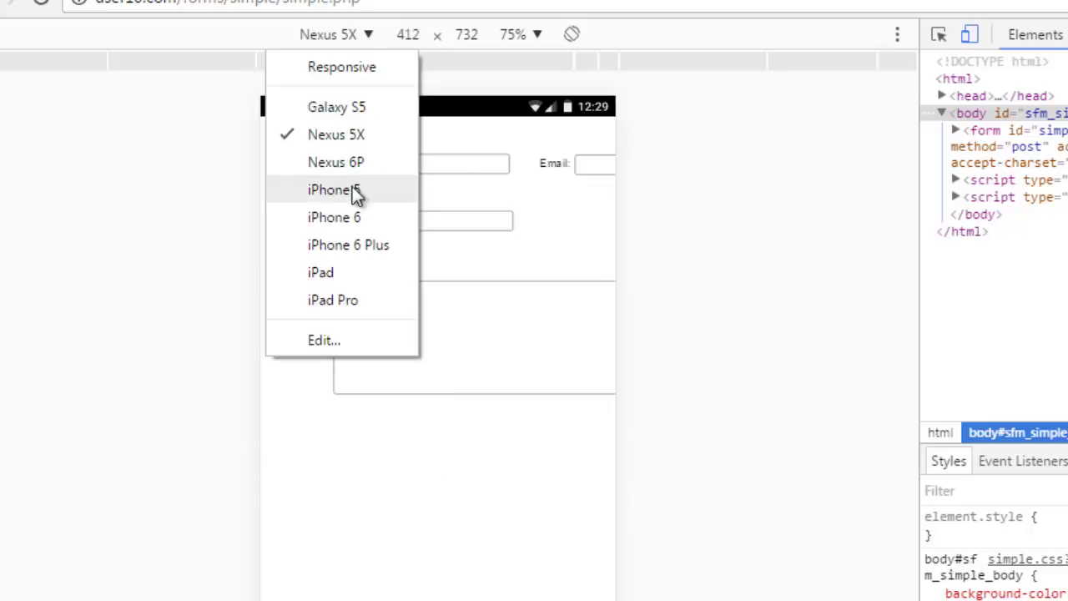
click(334, 217)
drag(429, 470, 295, 439)
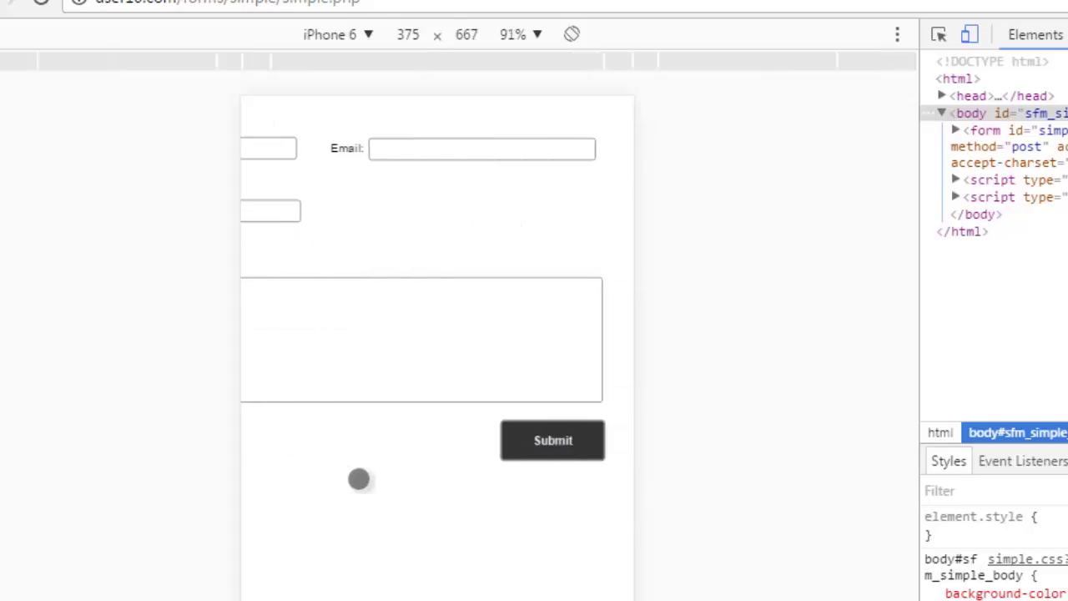
Step: Fill in a test name, email address, Phone and Message on the phone-sized form
click(373, 151)
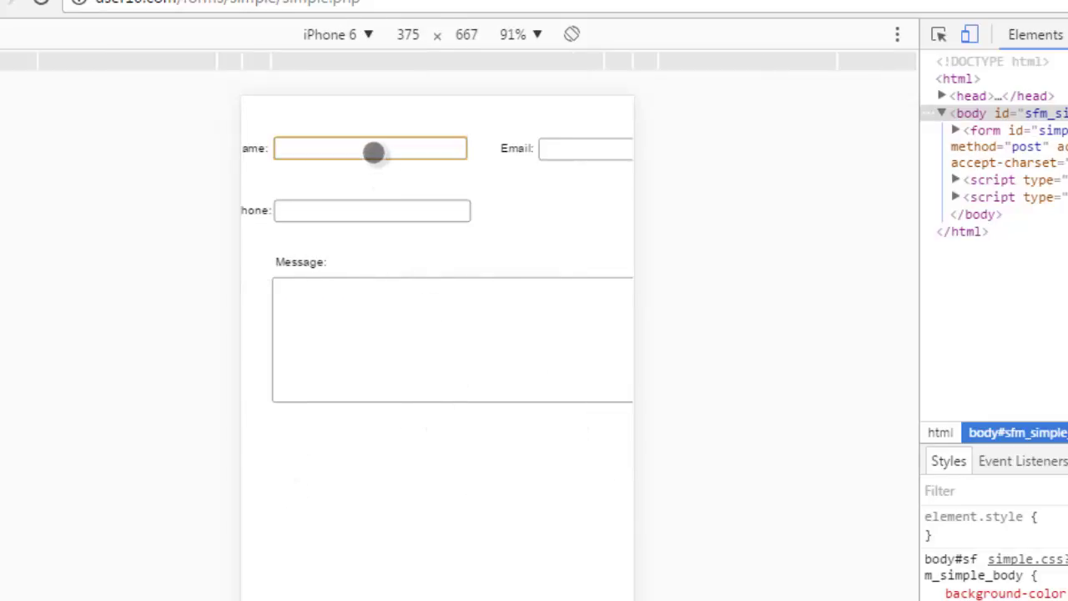
text(John)
key(Tab)
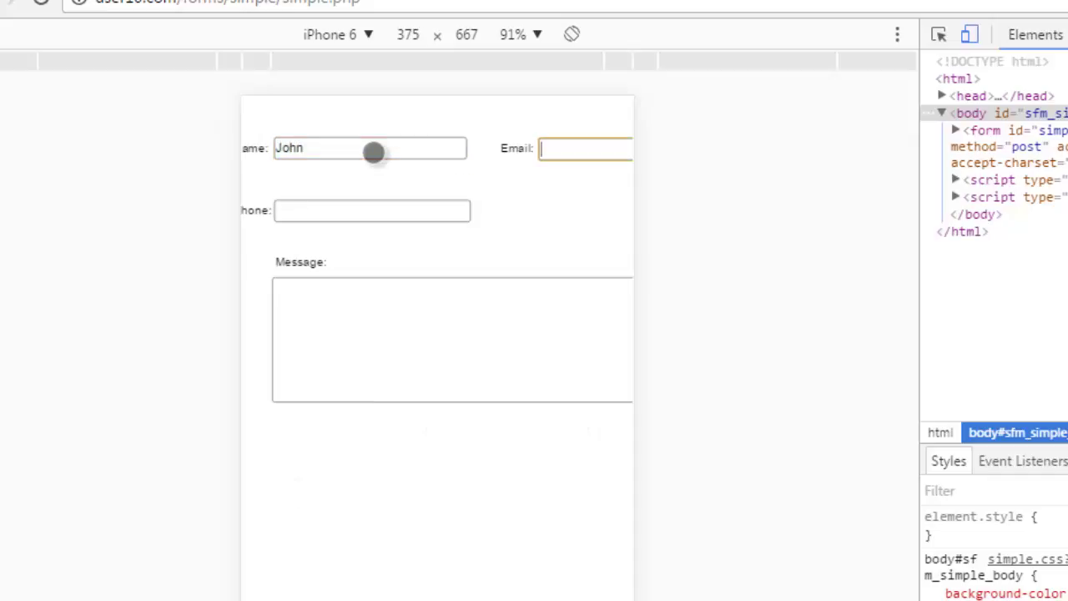
text(john@)
key(Down)
key(Tab)
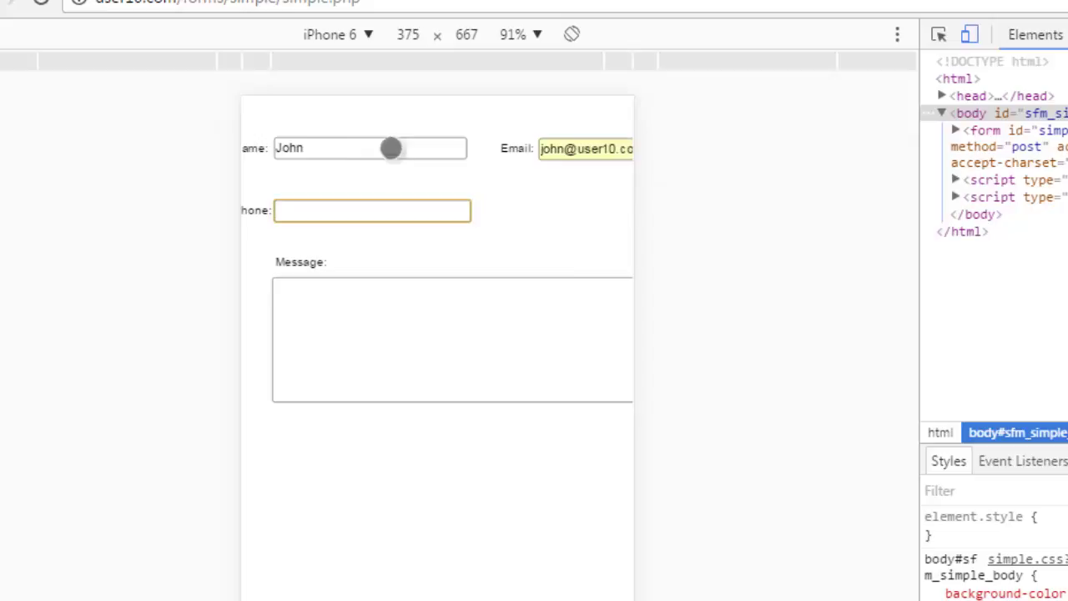
text(a)
click(482, 372)
text(s)
scroll(367, 546, right, 3)
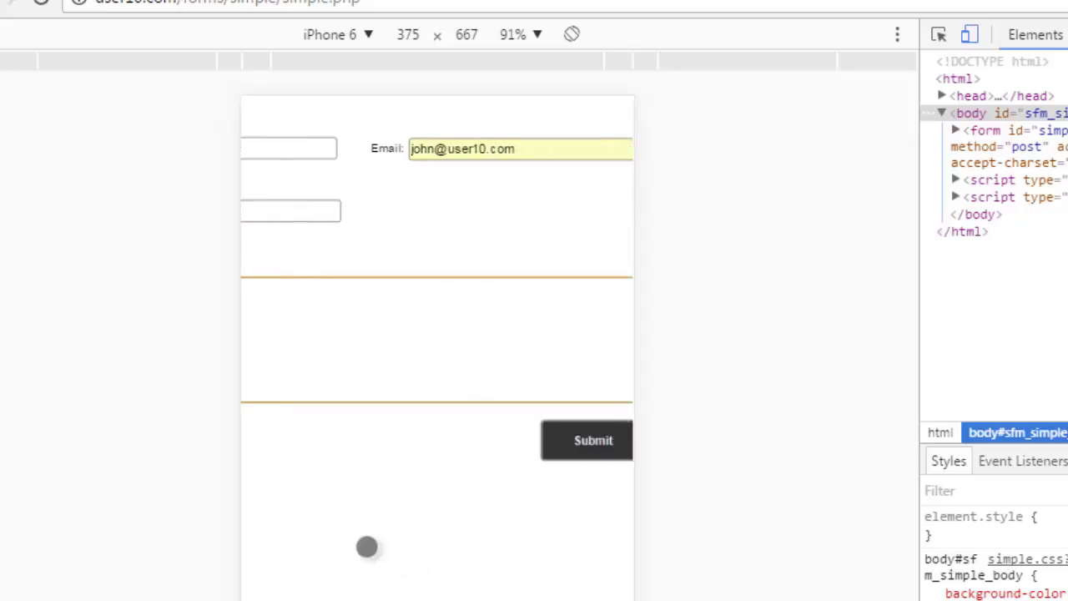
Step: Submit the form, go back to edit, then submit again to reach Please Confirm
click(525, 450)
click(400, 353)
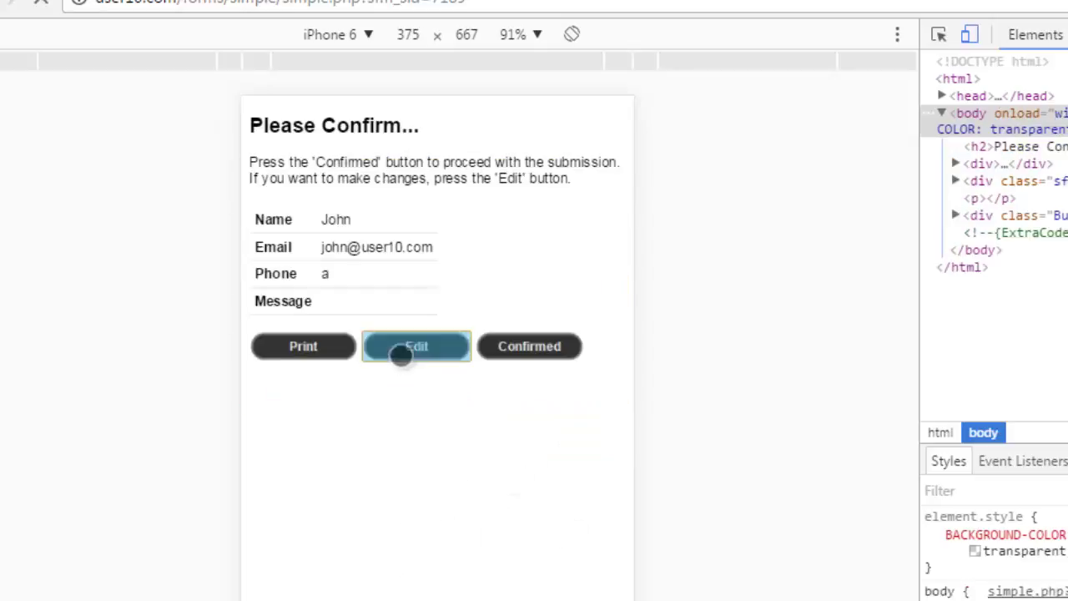
drag(462, 524, 172, 496)
click(509, 483)
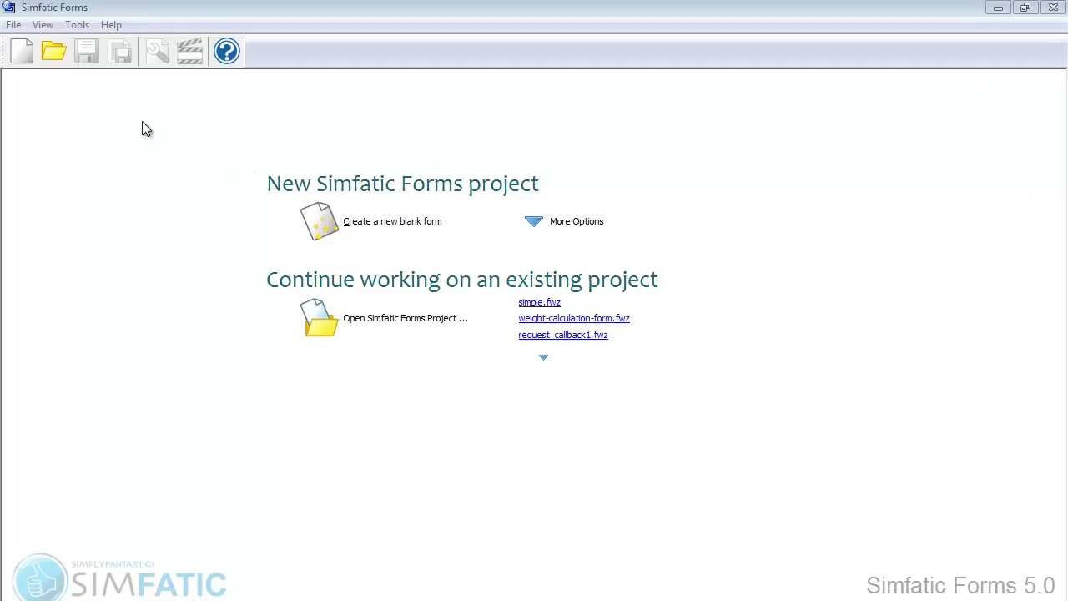
Step: Check the About box showing Simfatic Forms Ultimate 5.0.4.445
click(118, 28)
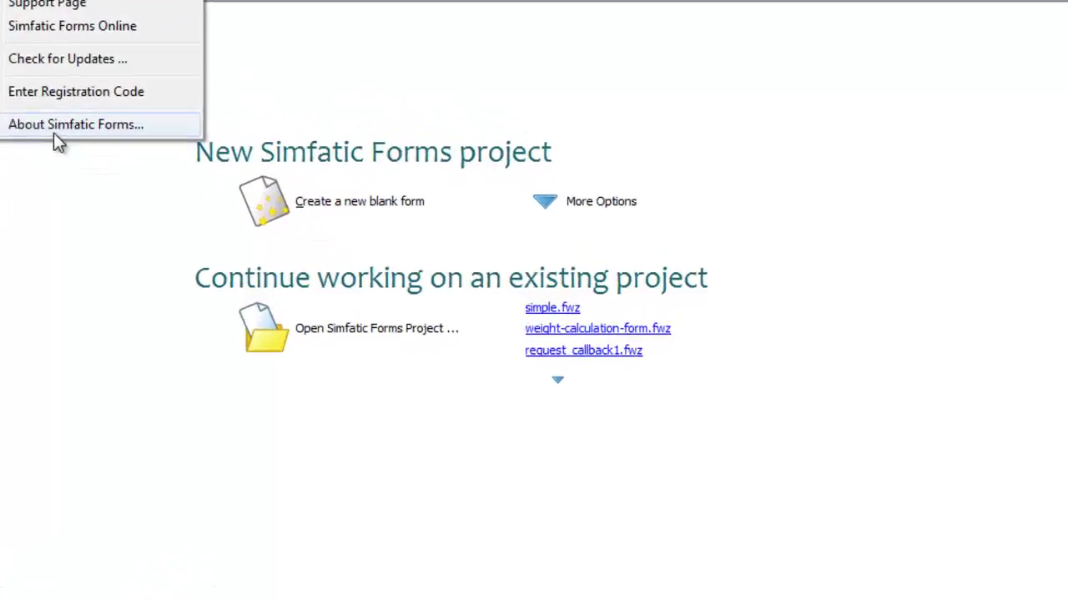
click(158, 163)
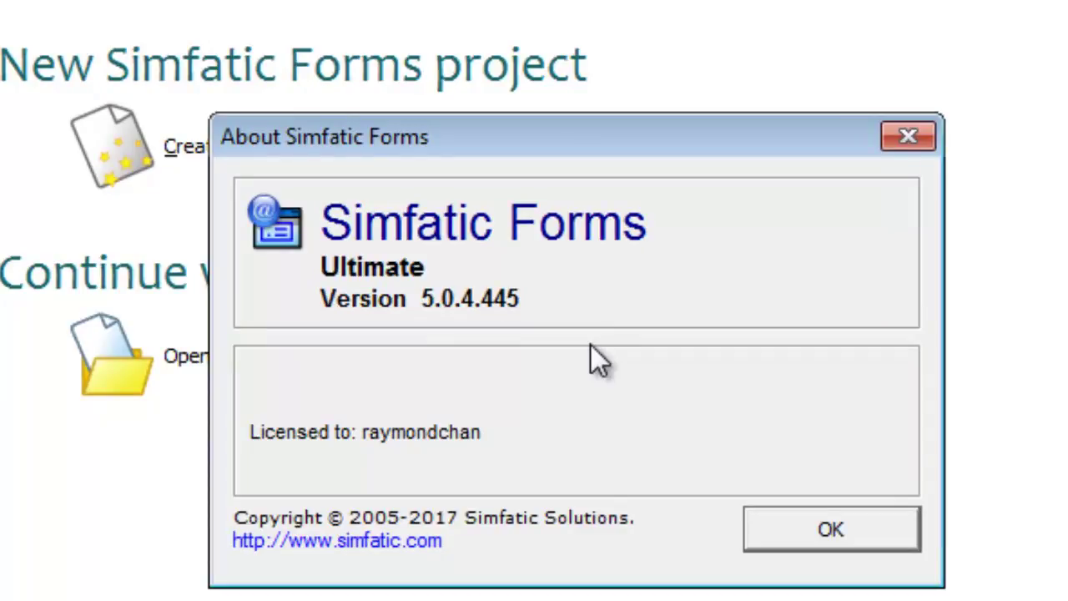
click(869, 532)
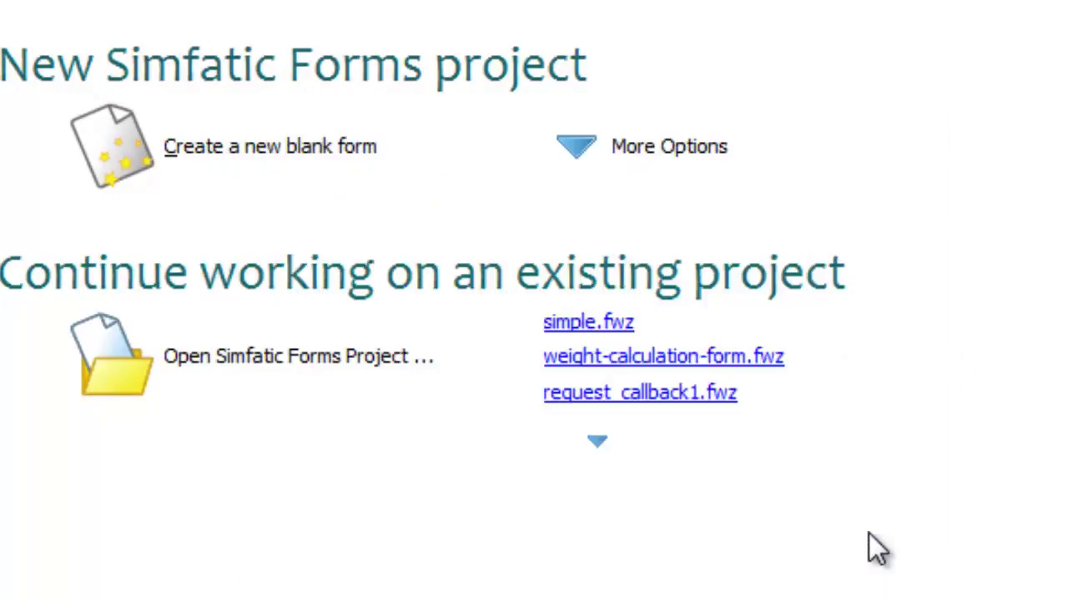
click(81, 25)
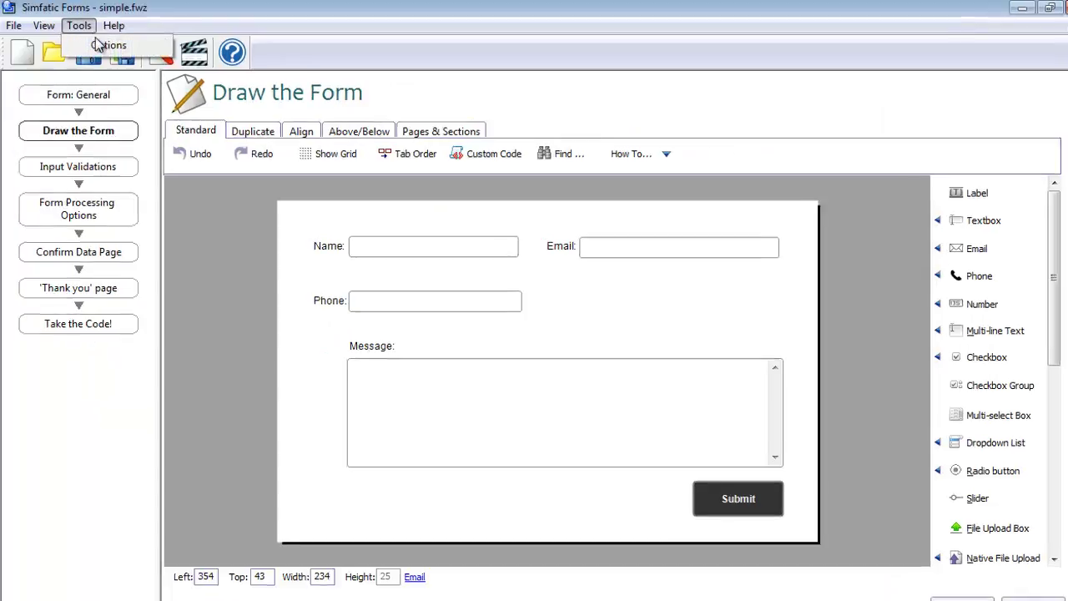
Step: Enable Generate responsive code (experimental) in the Options code generation settings
click(101, 44)
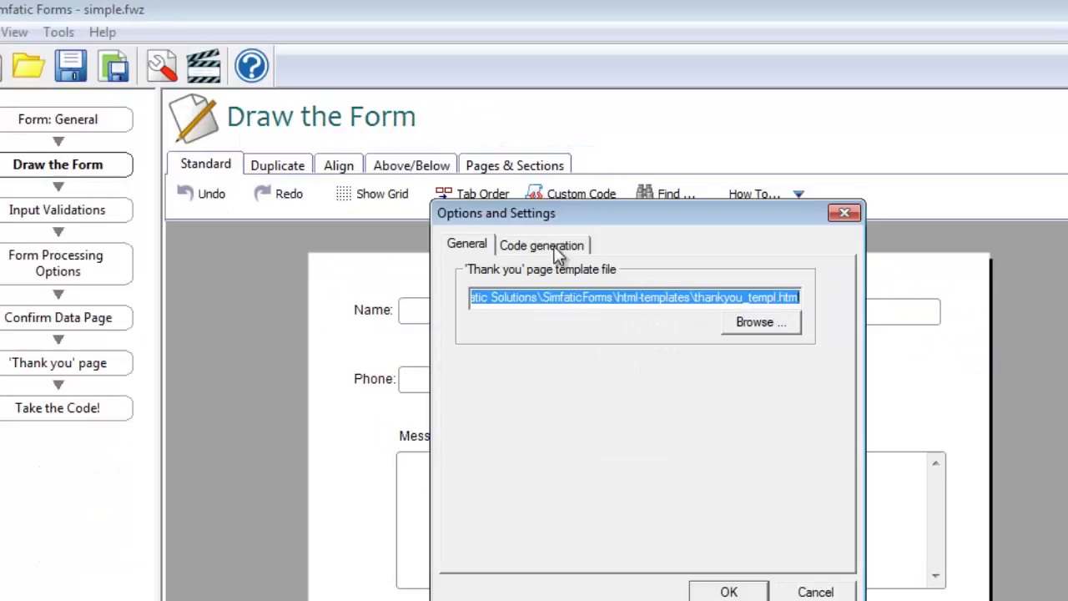
click(554, 247)
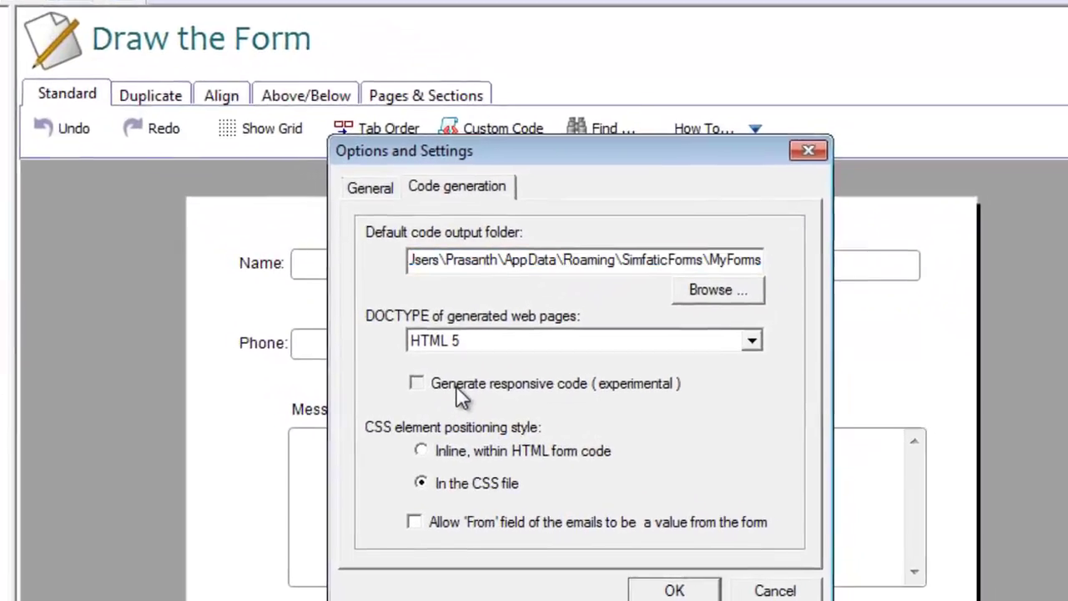
click(534, 414)
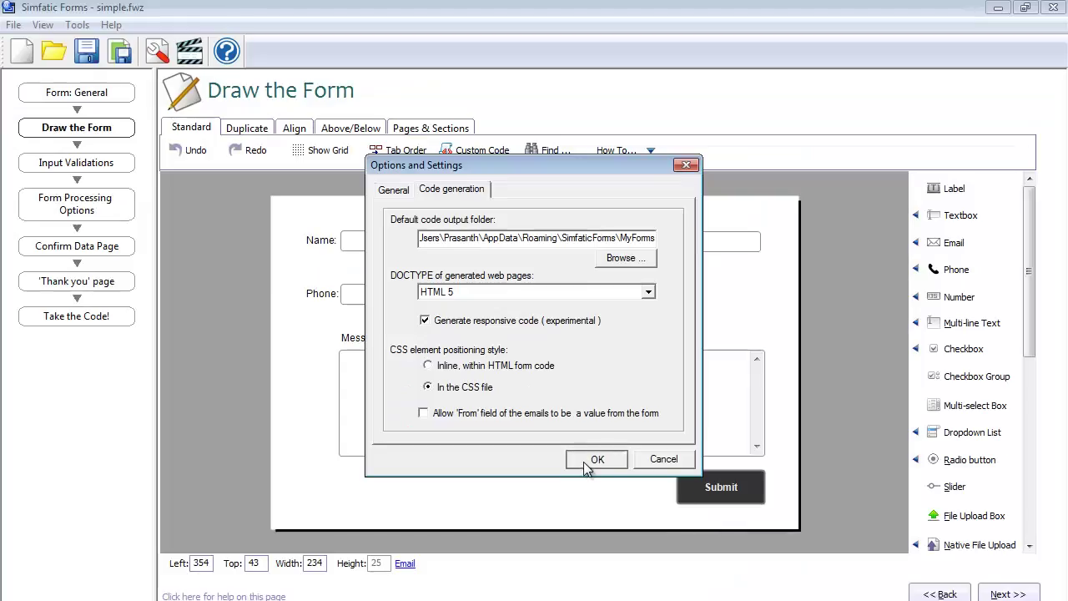
click(612, 589)
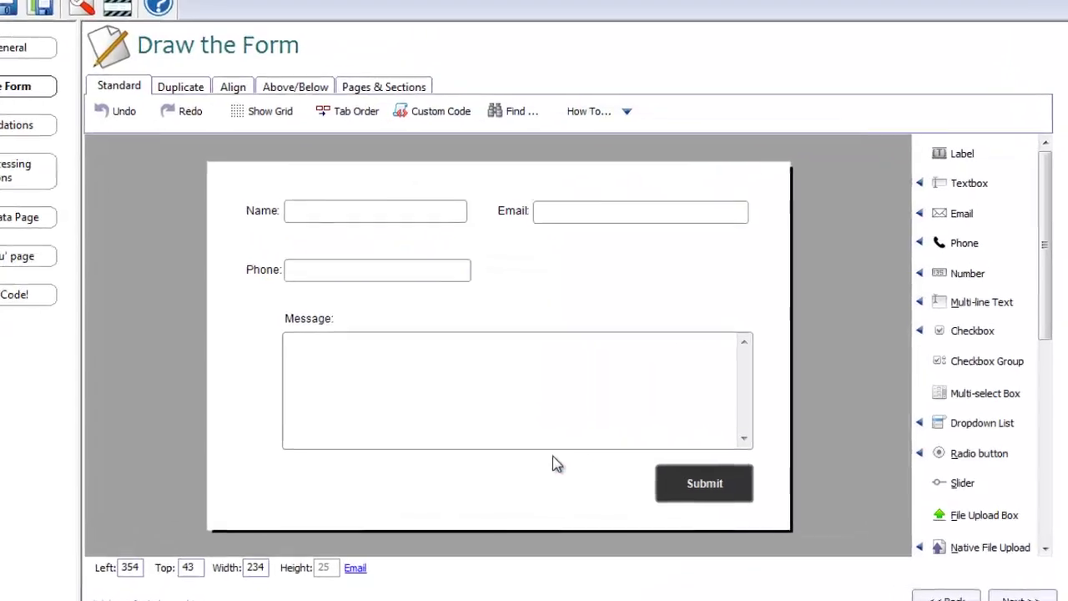
double_click(186, 119)
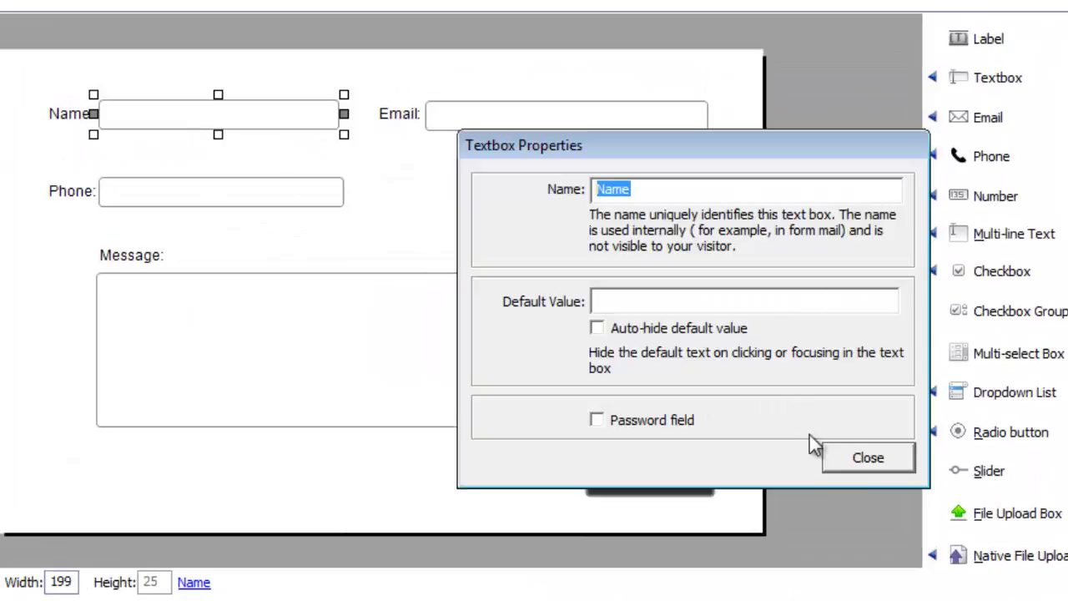
click(842, 464)
double_click(69, 115)
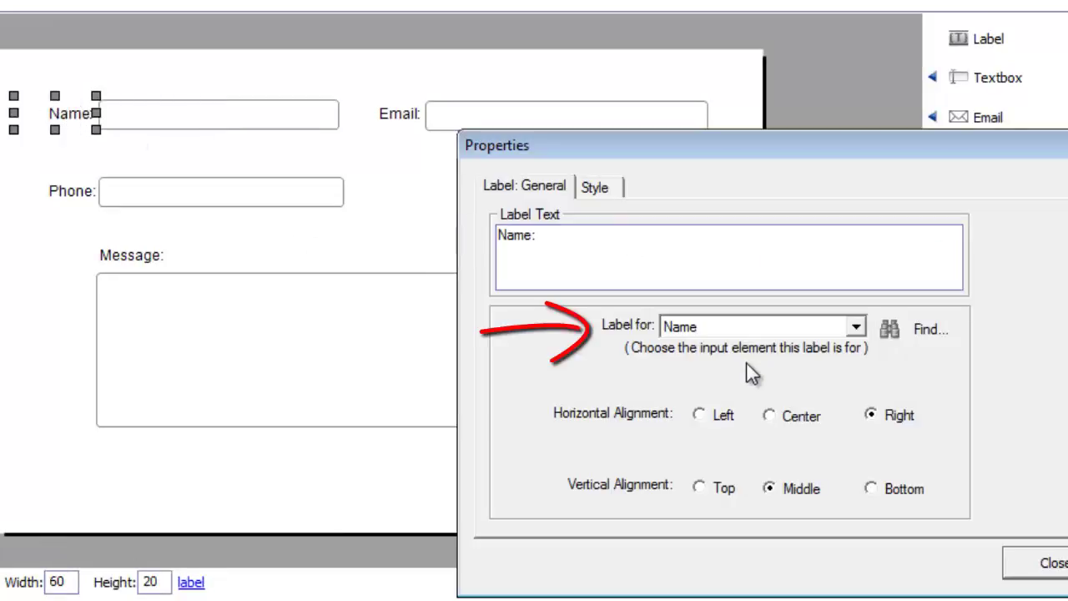
click(1049, 562)
double_click(415, 116)
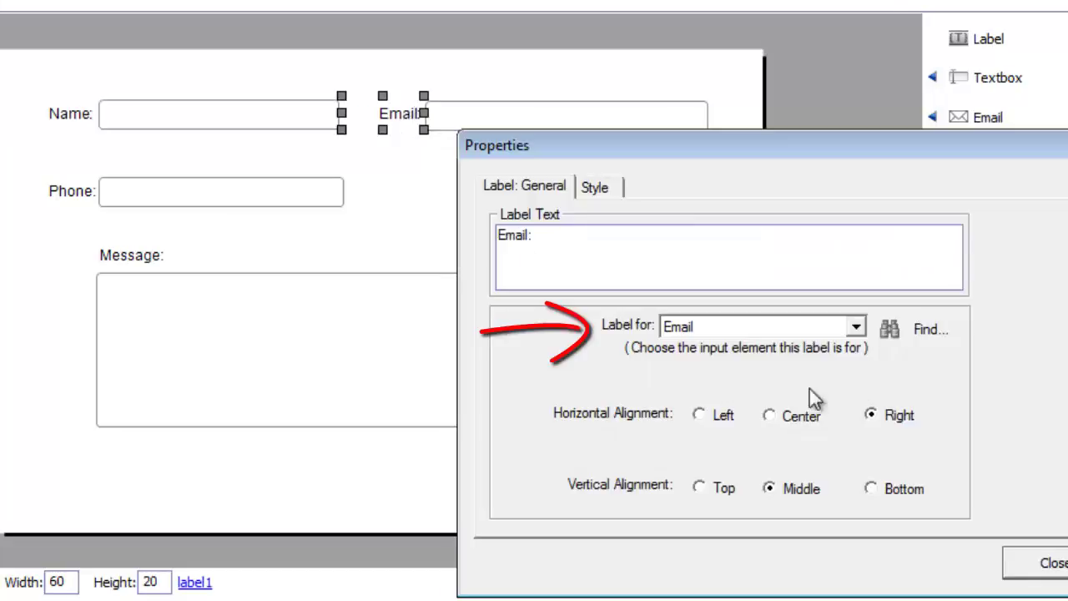
click(1035, 562)
click(552, 117)
click(166, 194)
double_click(75, 193)
click(1043, 563)
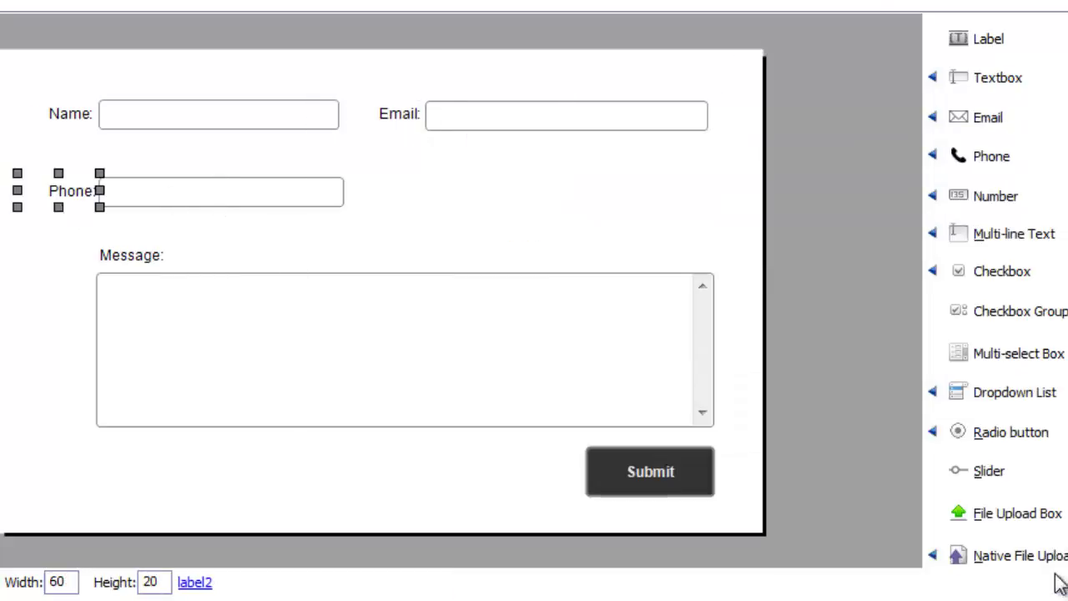
double_click(284, 380)
key(Escape)
double_click(158, 257)
click(1011, 561)
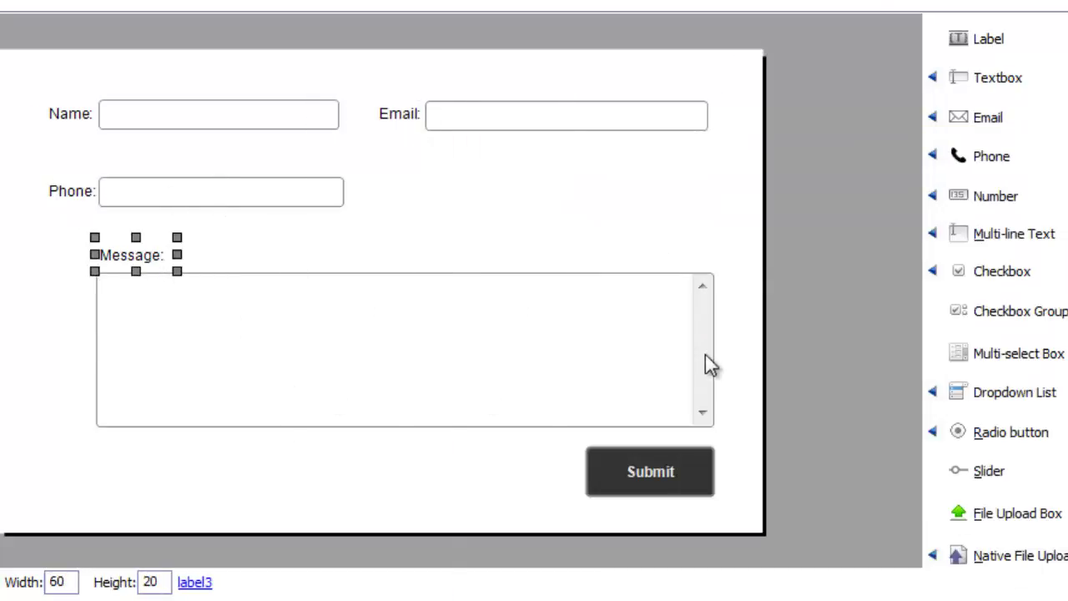
Step: Add a new textbox above Message, making the form taller and moving Message and Submit down
drag(1032, 101, 738, 194)
drag(480, 538, 480, 568)
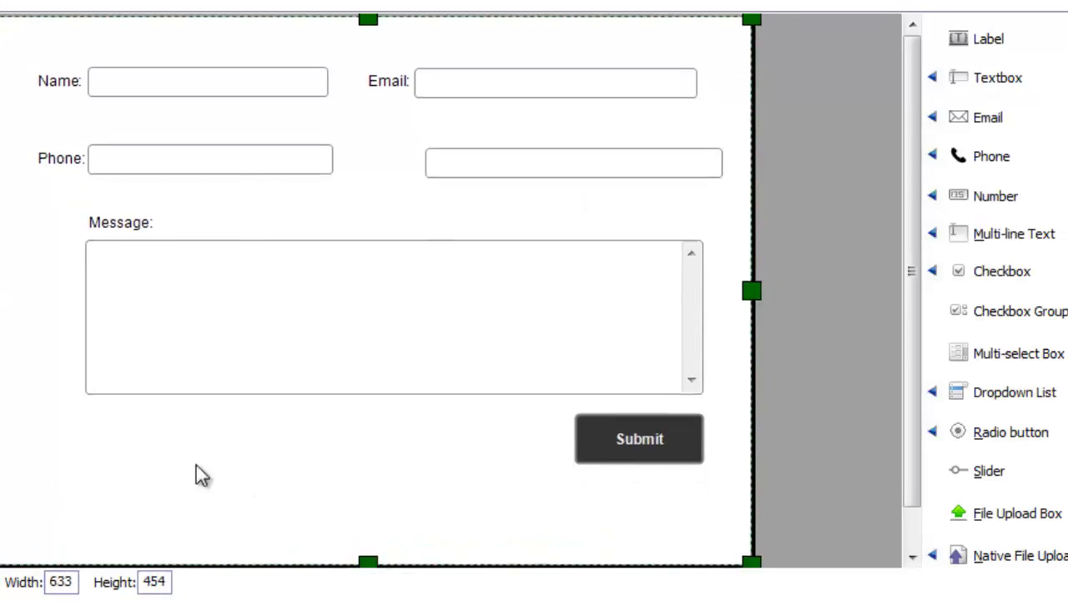
drag(71, 200, 639, 484)
drag(626, 246, 627, 326)
drag(563, 152, 233, 231)
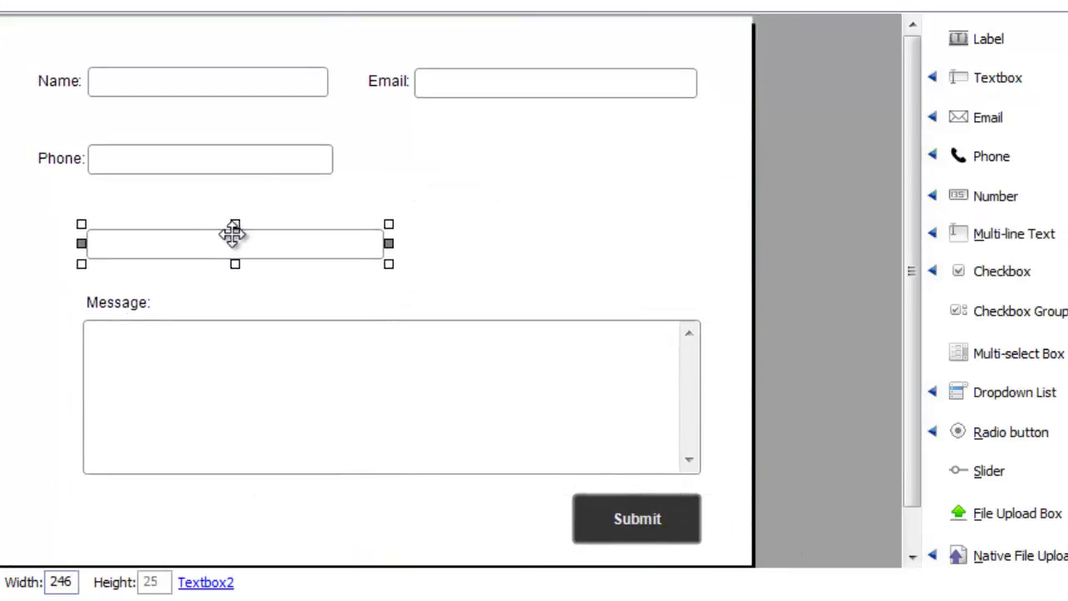
drag(391, 241, 696, 241)
drag(82, 243, 174, 242)
Step: Add a 'Subject:' label and name the new textbox Subject
drag(984, 39, 143, 251)
double_click(134, 242)
text(Subject:)
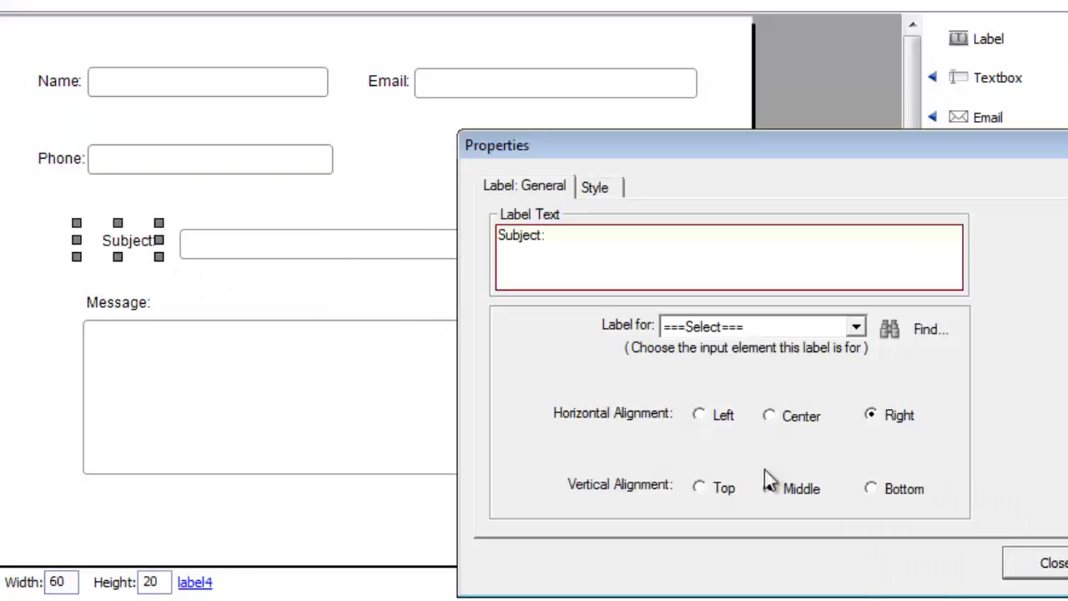
double_click(381, 250)
text(Su)
click(175, 240)
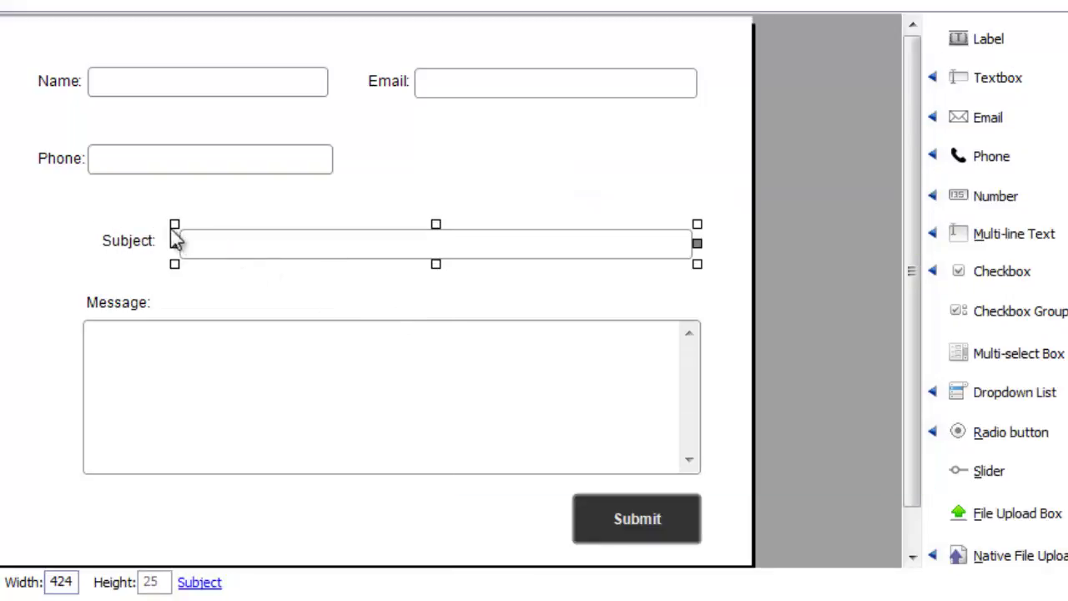
drag(171, 243, 146, 251)
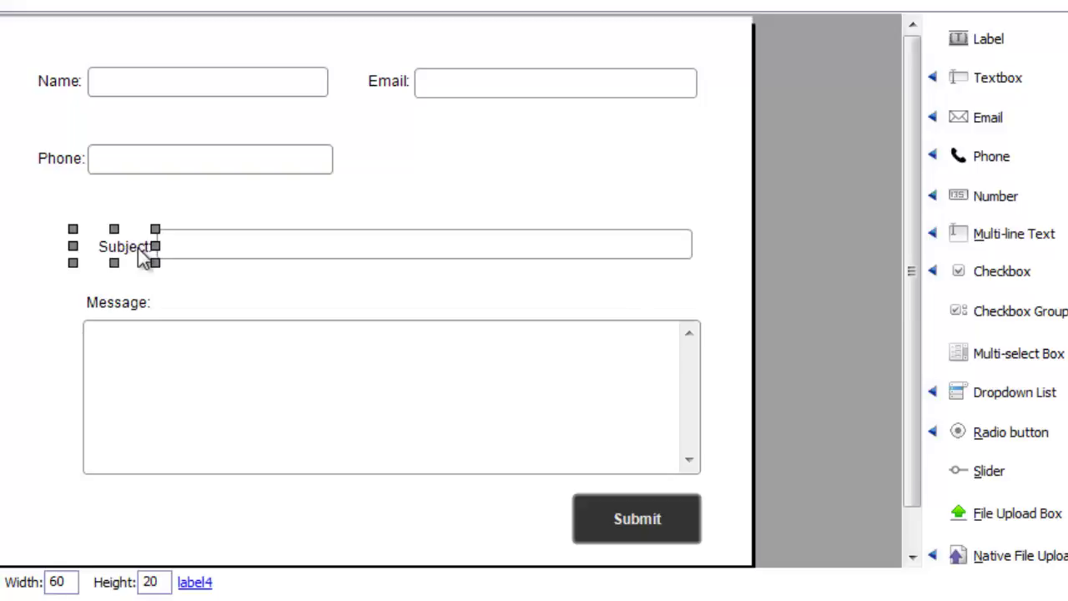
Step: Link the label to the Subject field and re-upload the form
double_click(144, 256)
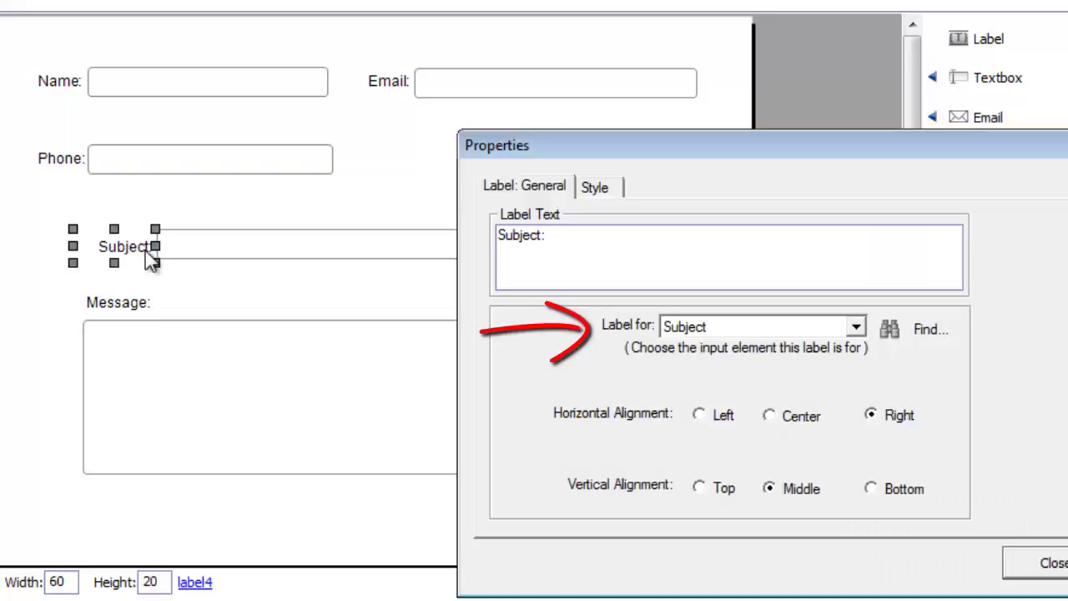
click(715, 330)
click(718, 427)
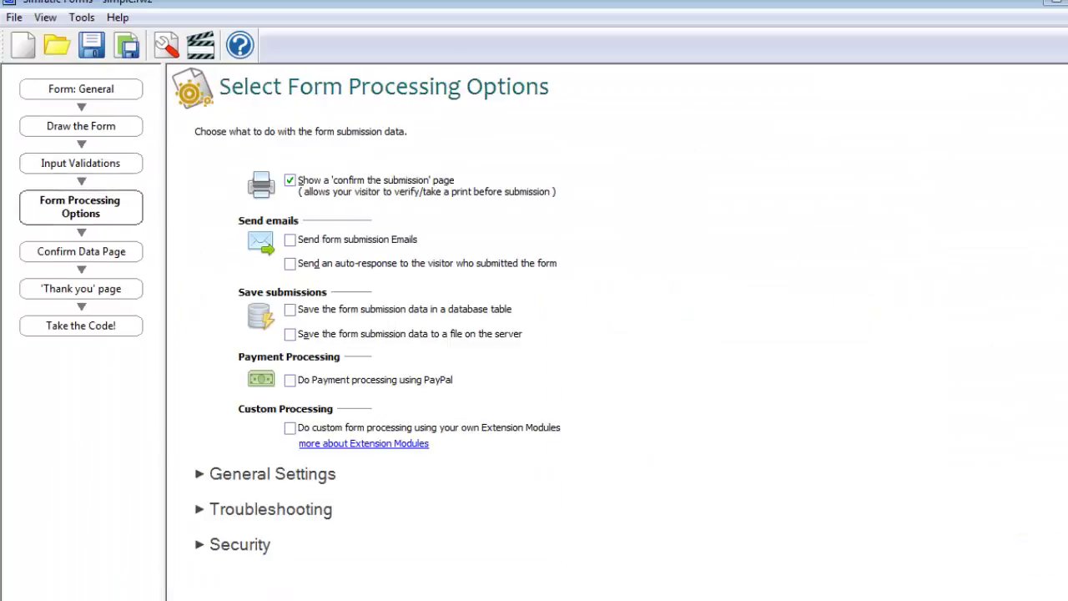
click(119, 333)
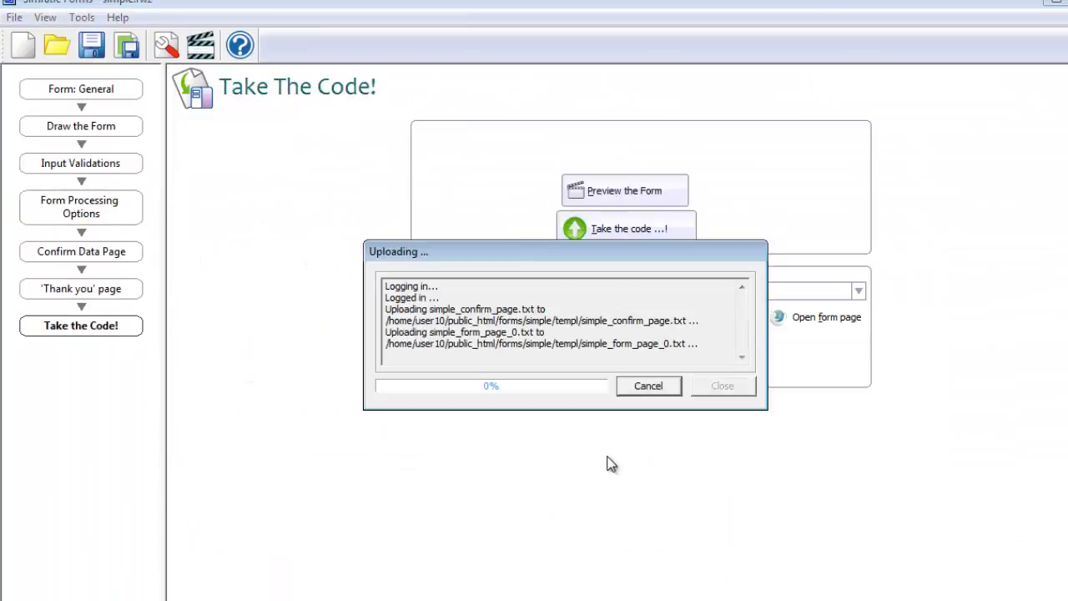
click(687, 364)
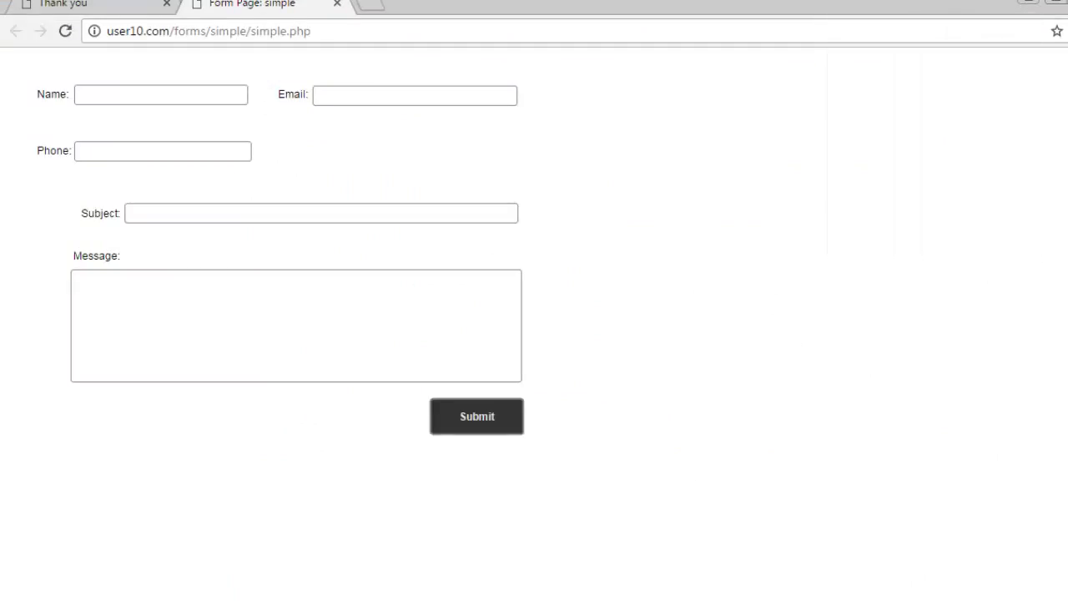
Step: Emulate a Galaxy S5 in DevTools and step focus through Name, Email, Phone, Subject, Message
click(1061, 31)
click(807, 395)
click(365, 157)
click(316, 59)
click(291, 112)
click(326, 146)
click(331, 204)
click(330, 258)
click(326, 314)
click(335, 399)
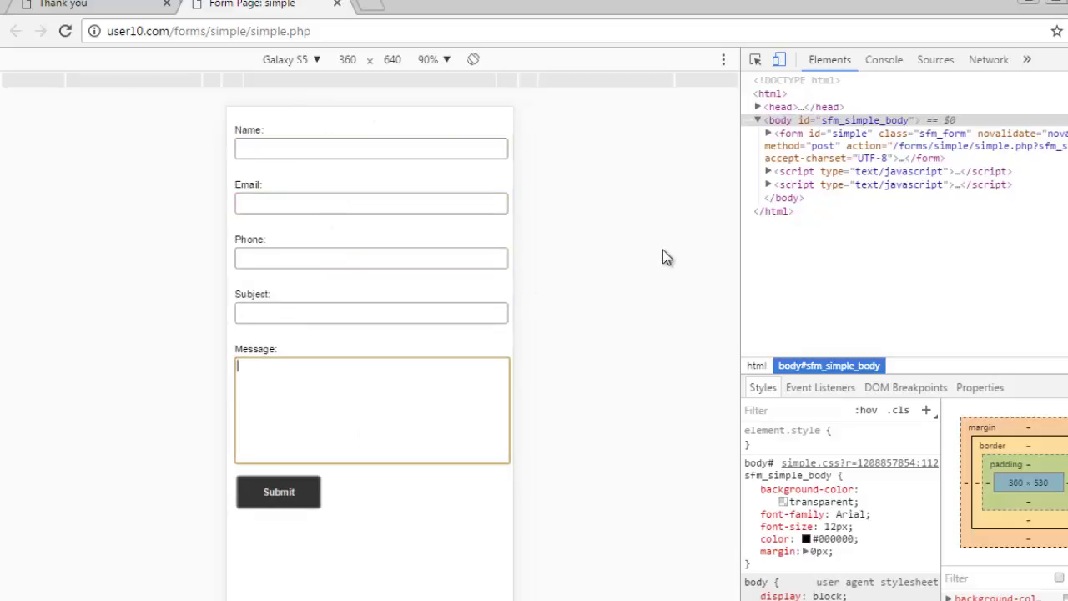
Step: Toggle device emulation off and on, then submit the empty form and return to edit
click(778, 60)
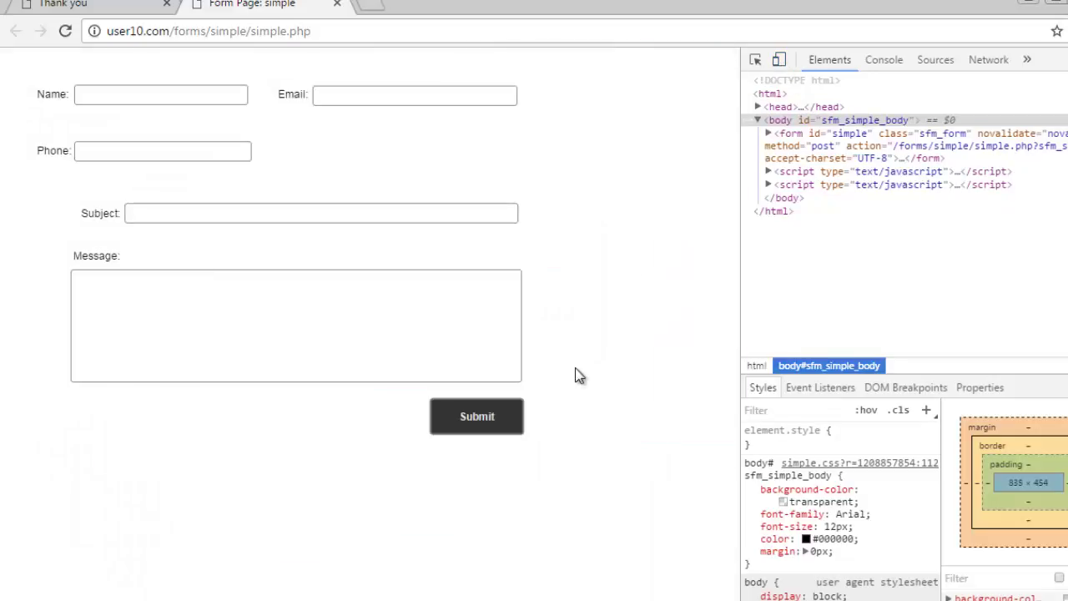
click(779, 60)
click(779, 60)
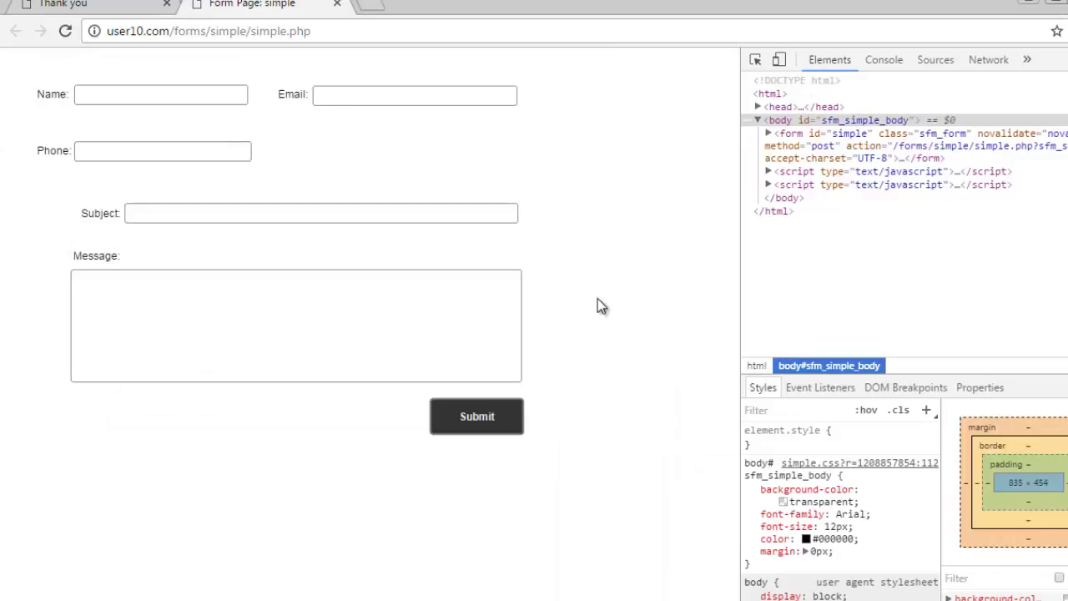
click(778, 61)
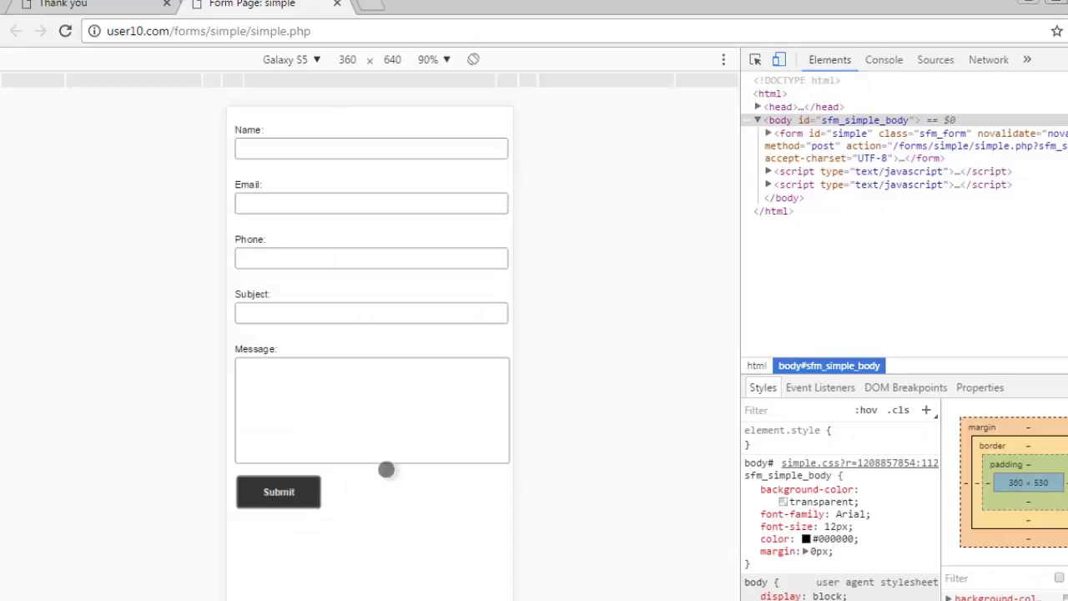
click(305, 499)
click(374, 332)
Step: Autofill the contact details, enter 'Test Message' in Subject and Message, and submit
click(334, 153)
text(Jo)
key(Down)
key(Tab)
key(Down)
key(Down)
key(Tab)
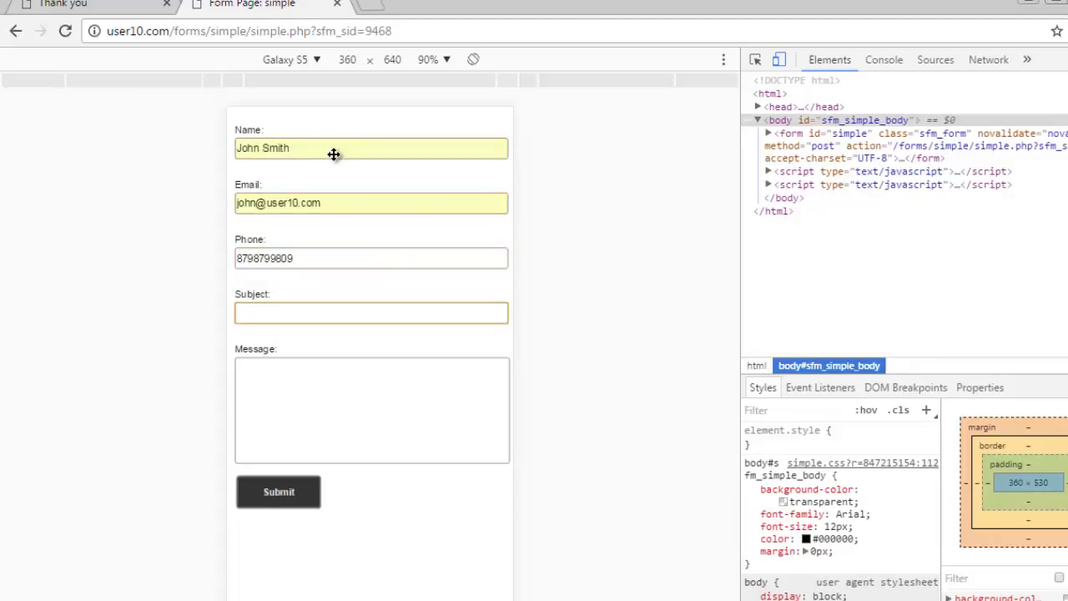
text(Test Message)
key(Tab)
text(Test Message)
click(281, 500)
click(374, 332)
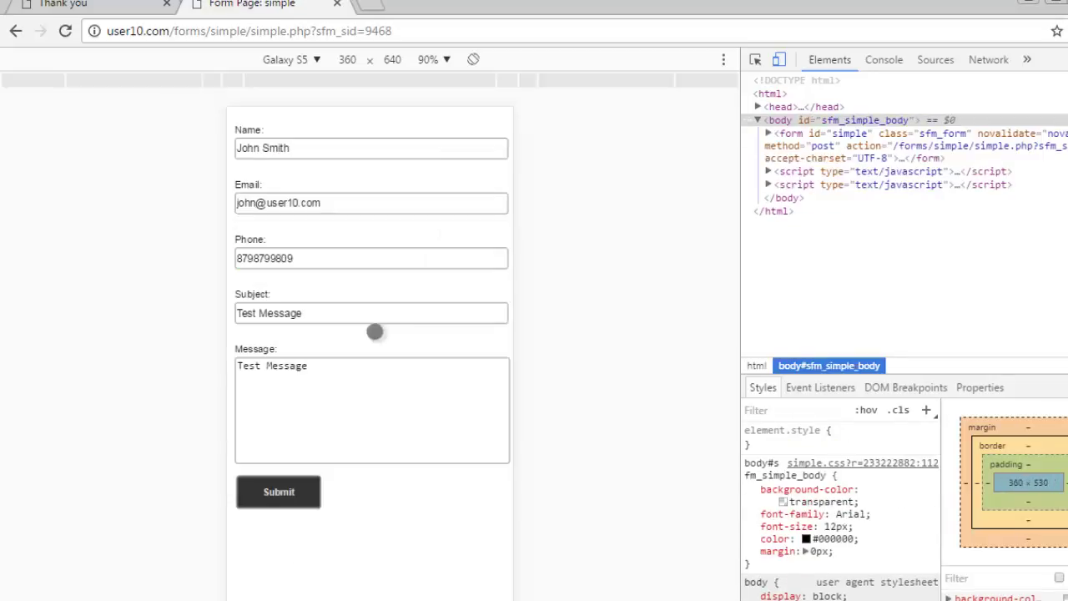
Step: Preview the form as an iPad at 100% zoom, then as an iPhone 5
click(313, 60)
click(310, 241)
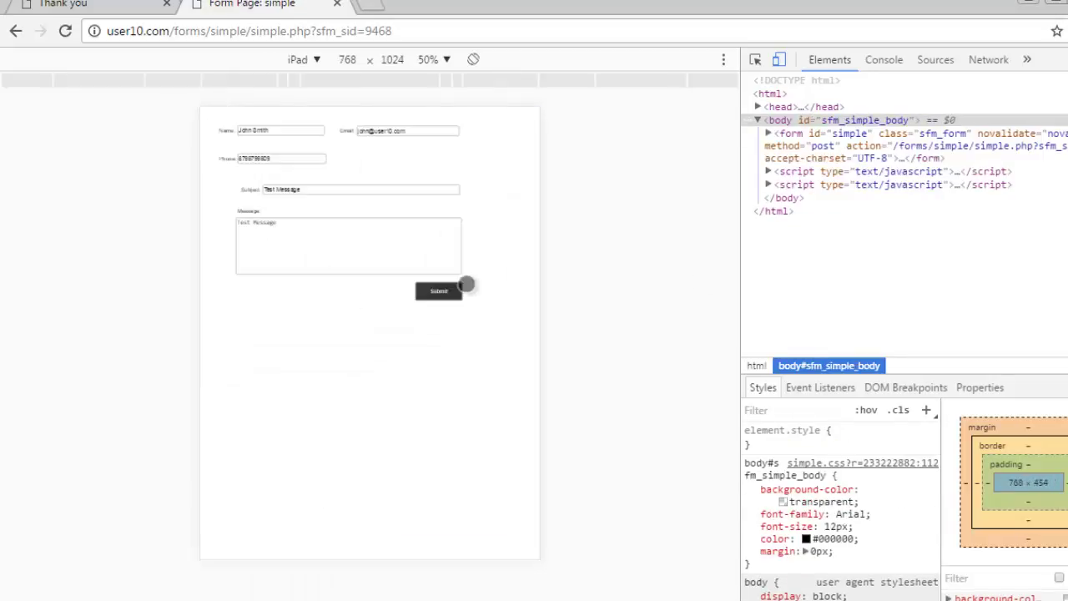
click(445, 61)
click(479, 157)
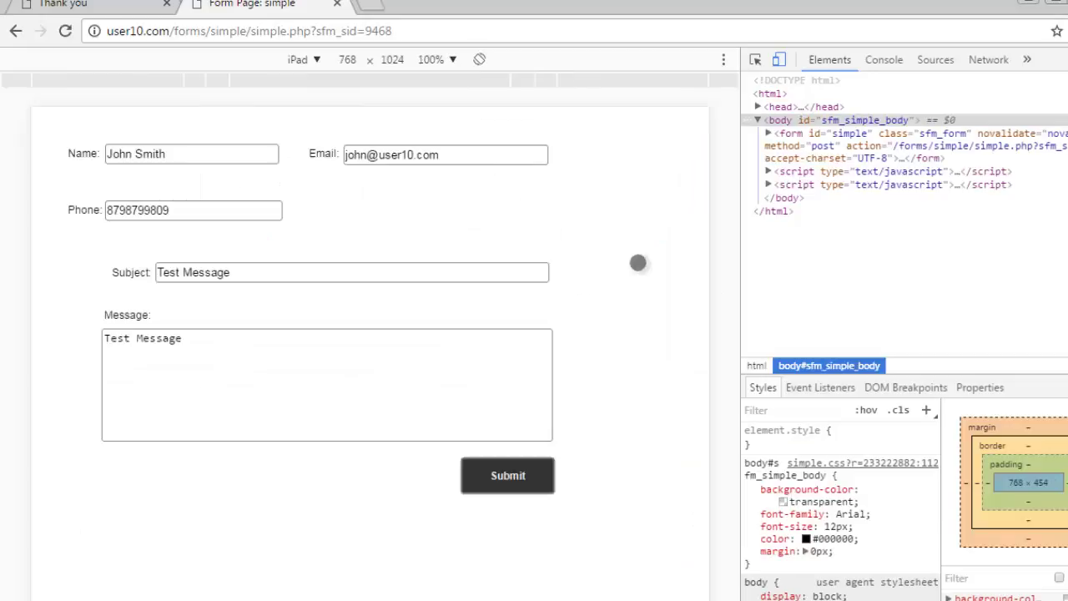
click(315, 60)
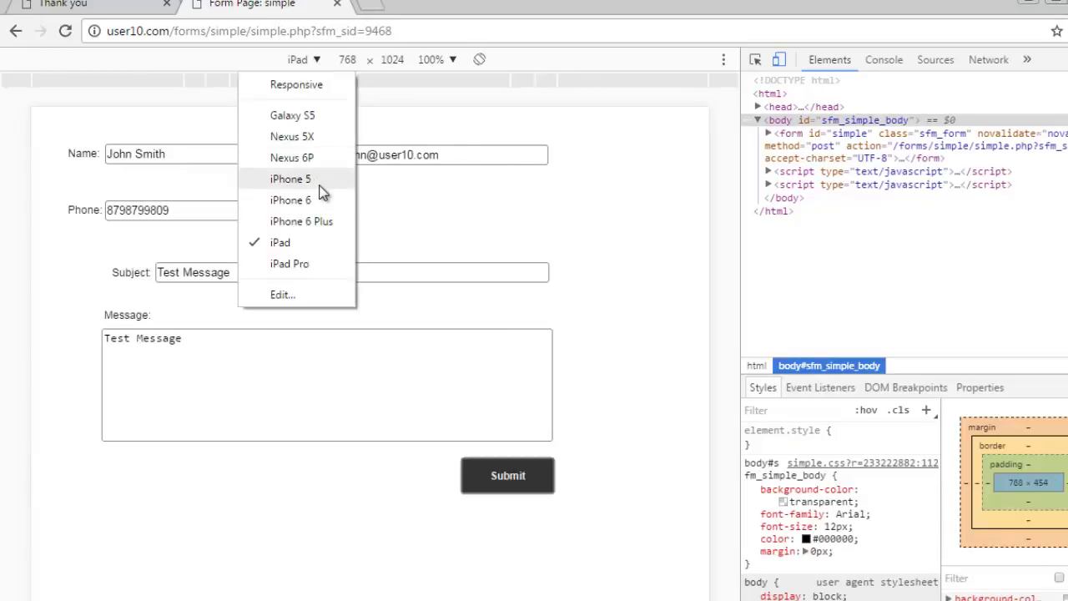
click(292, 178)
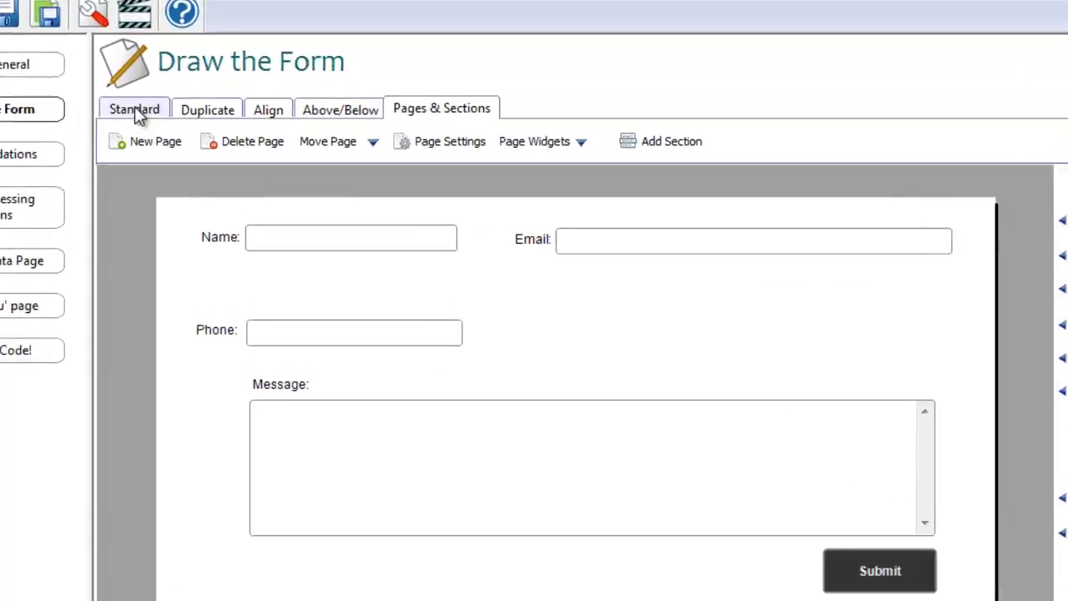
Step: Reorder the tab sequence to Name, Phone, Email, Message, Submit
click(190, 127)
click(400, 149)
click(533, 279)
click(677, 525)
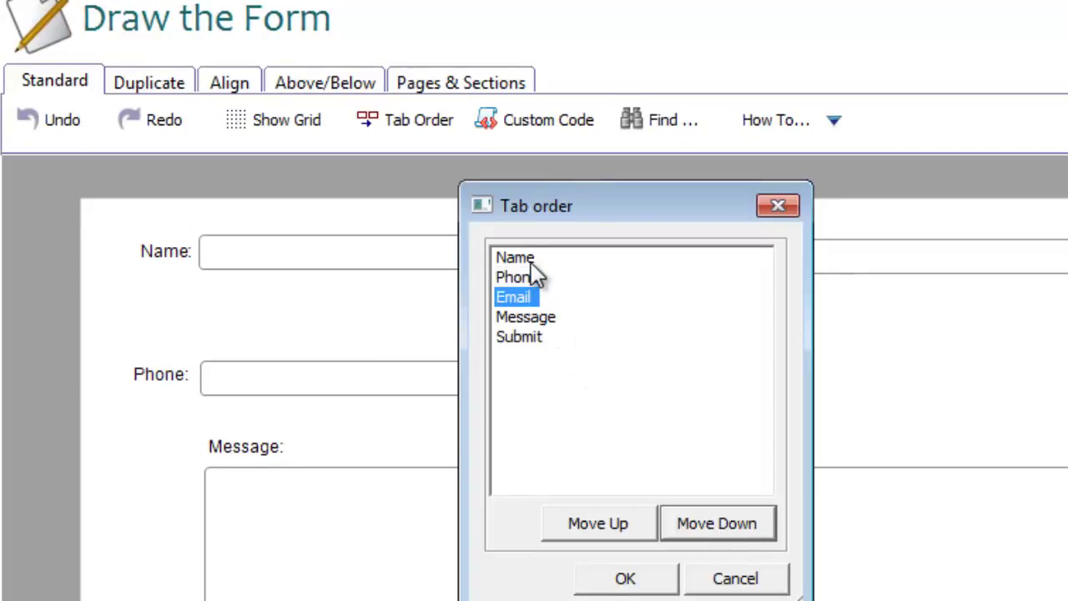
click(530, 336)
click(538, 319)
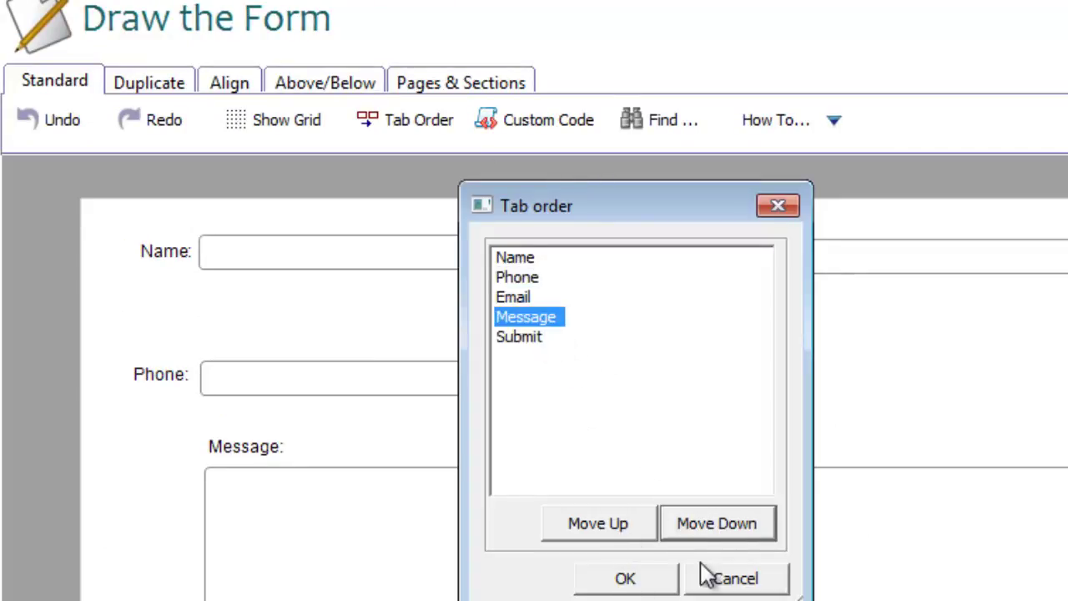
click(618, 533)
click(686, 526)
click(648, 577)
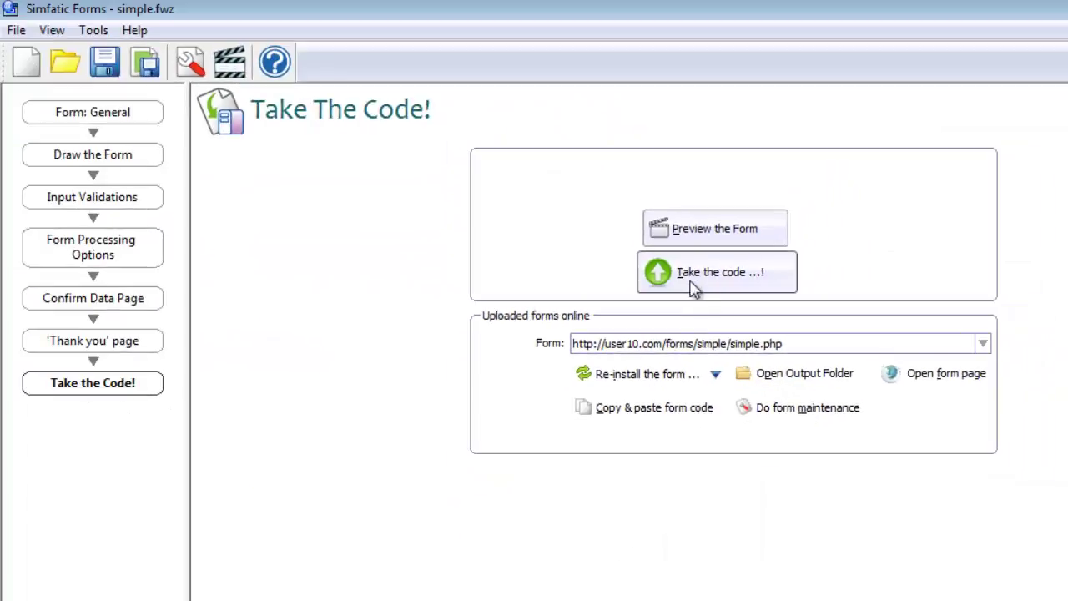
Step: Re-upload the form past the warnings and open the form page in the browser
click(691, 283)
click(708, 525)
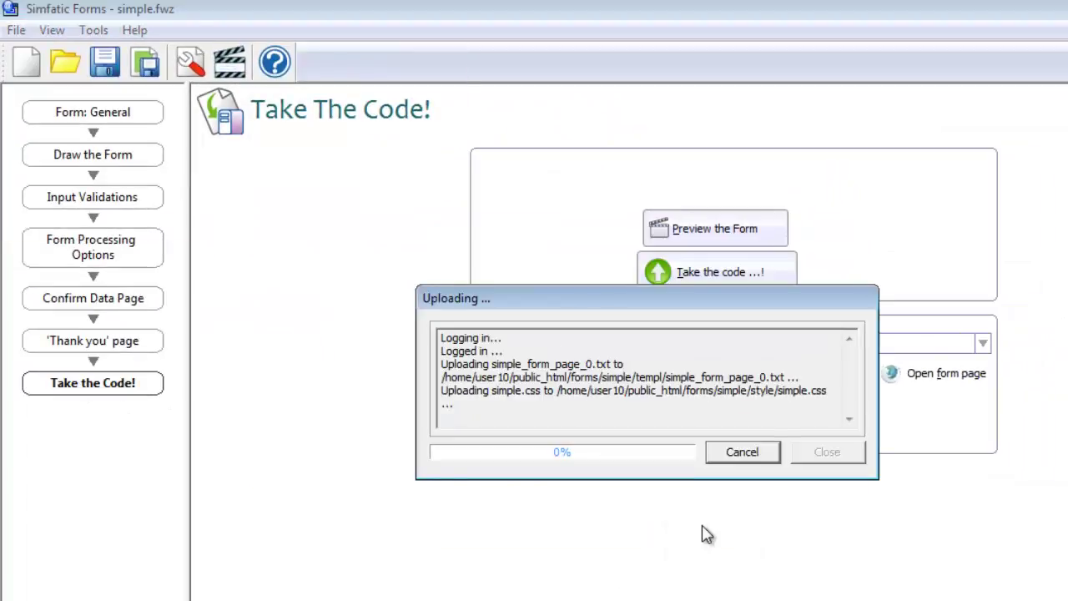
click(793, 426)
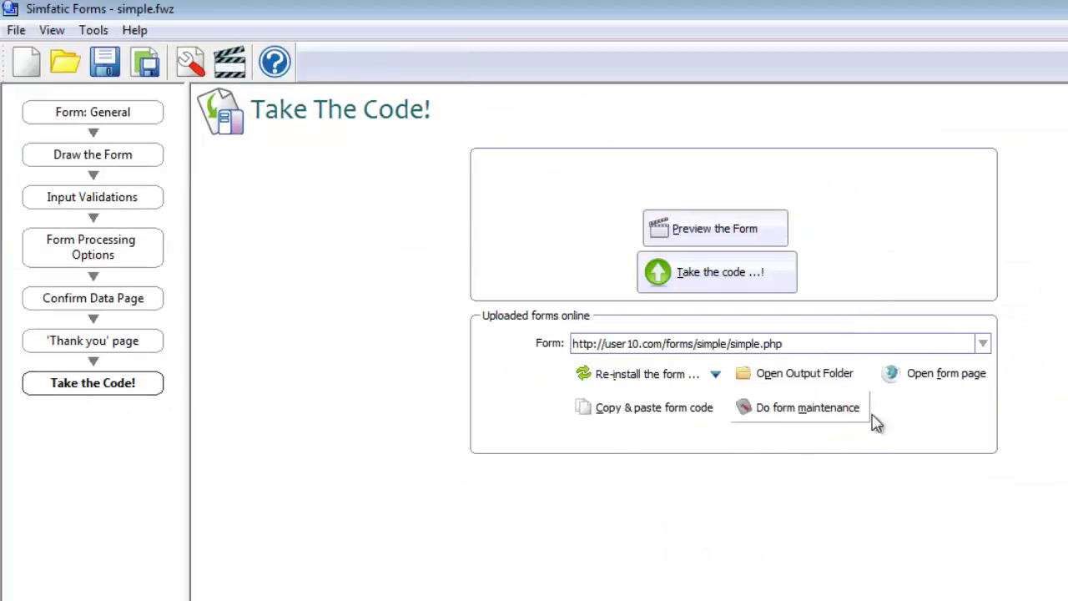
click(935, 373)
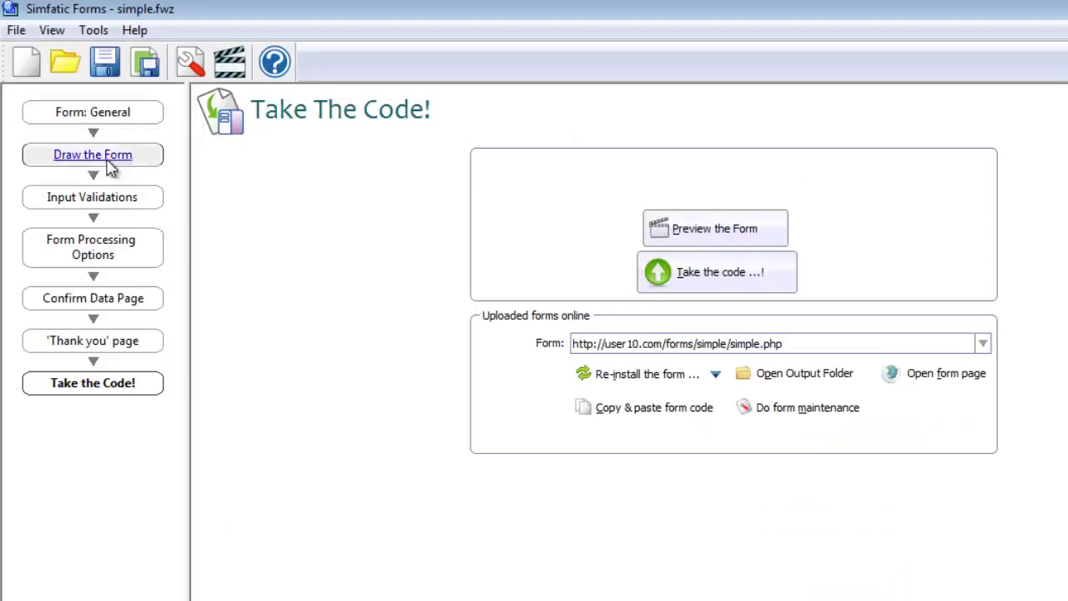
Step: Change the tab order to Email, Phone, Name, Message, Submit
click(105, 157)
click(501, 184)
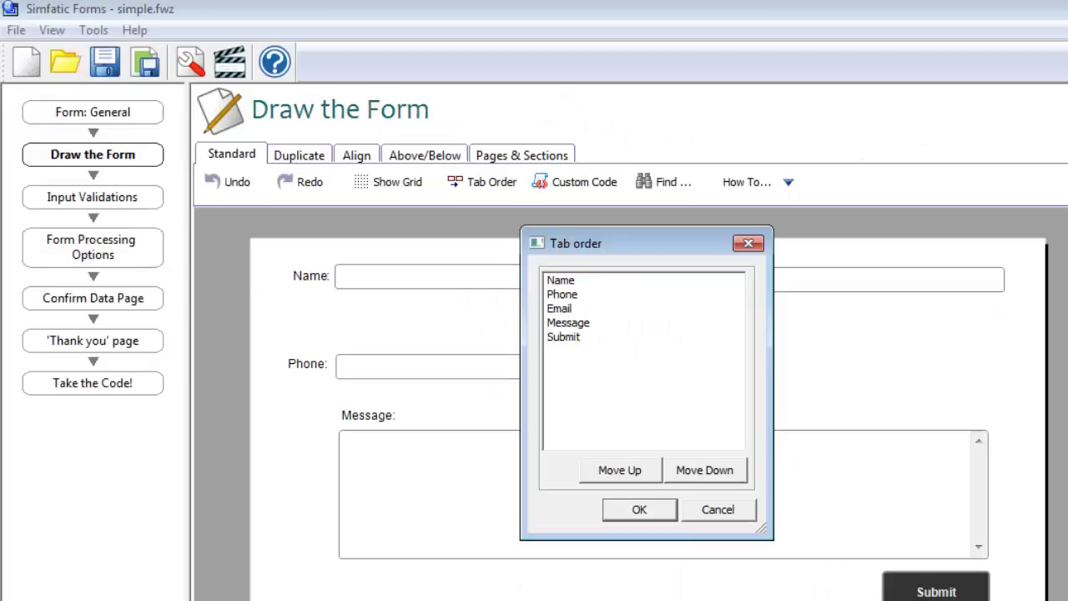
click(565, 308)
click(644, 471)
click(644, 472)
click(563, 293)
click(567, 308)
click(619, 469)
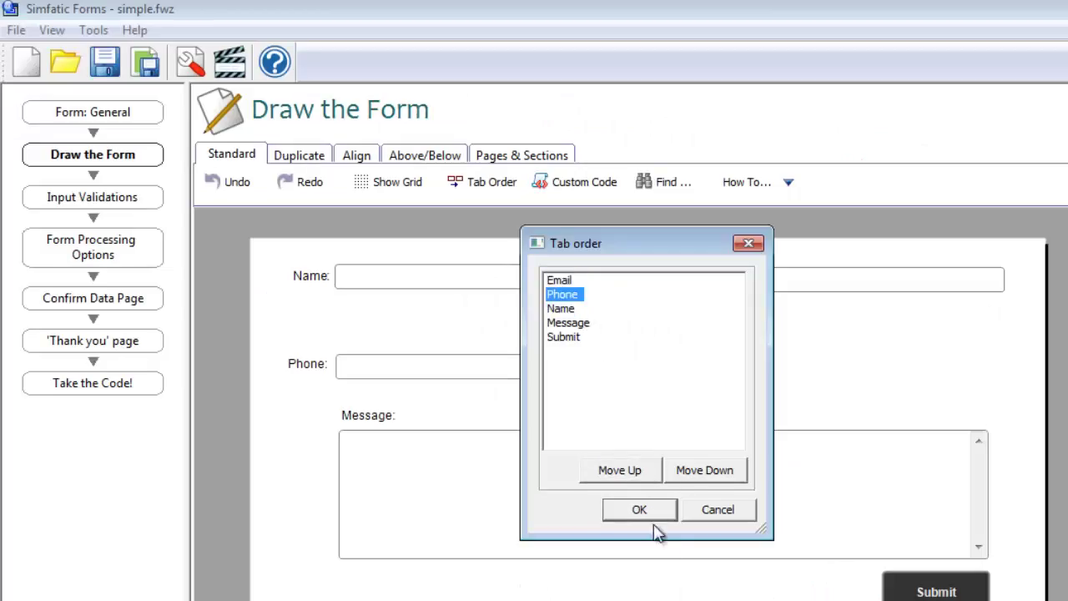
click(634, 509)
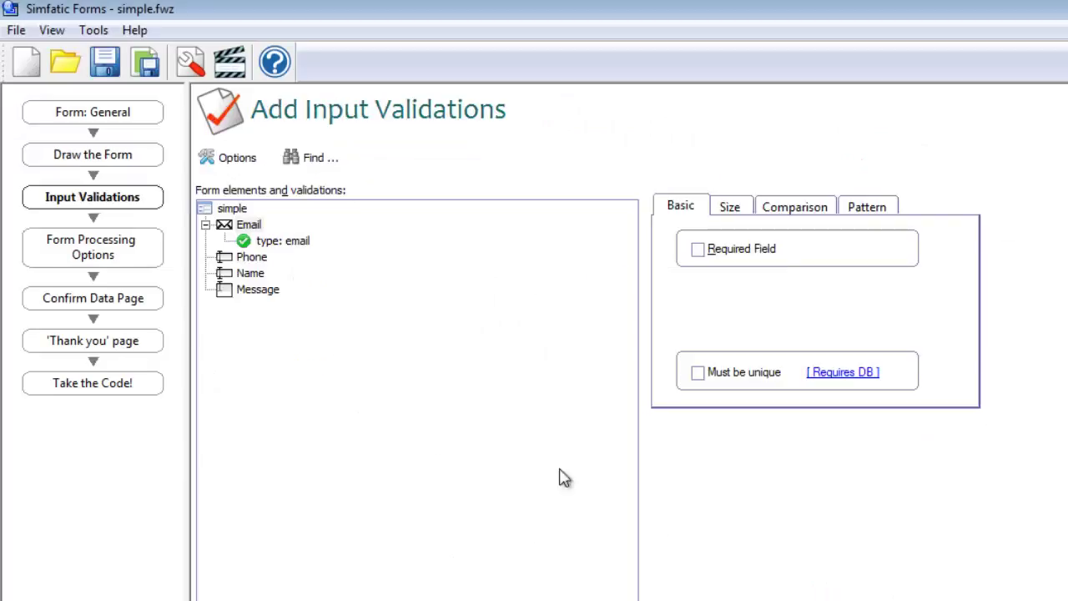
Step: Re-install the form on the server, dismissing the warnings and success message
click(156, 390)
click(715, 272)
click(708, 523)
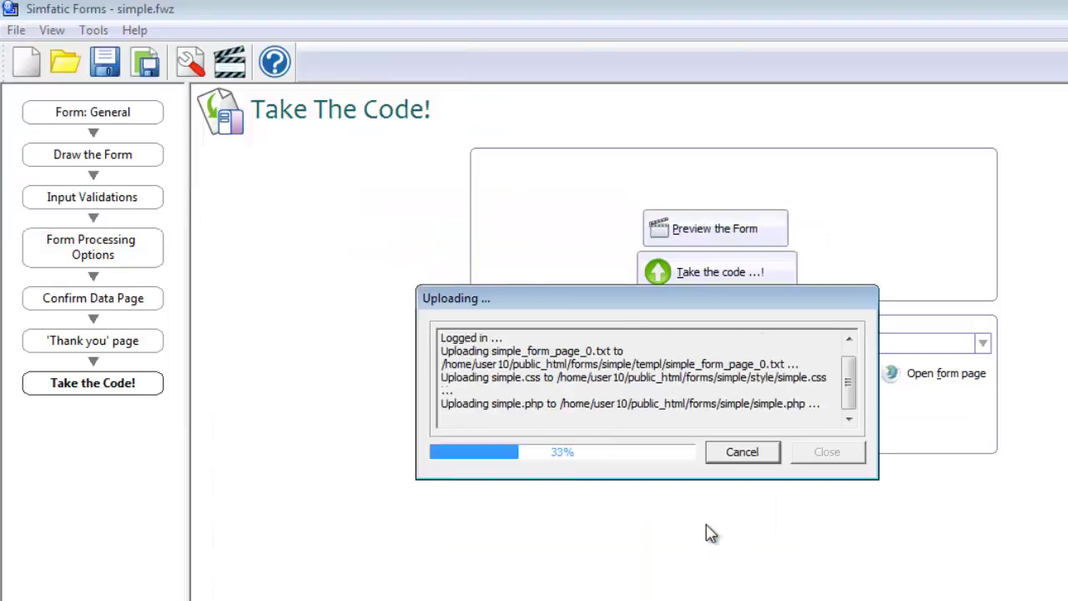
click(767, 435)
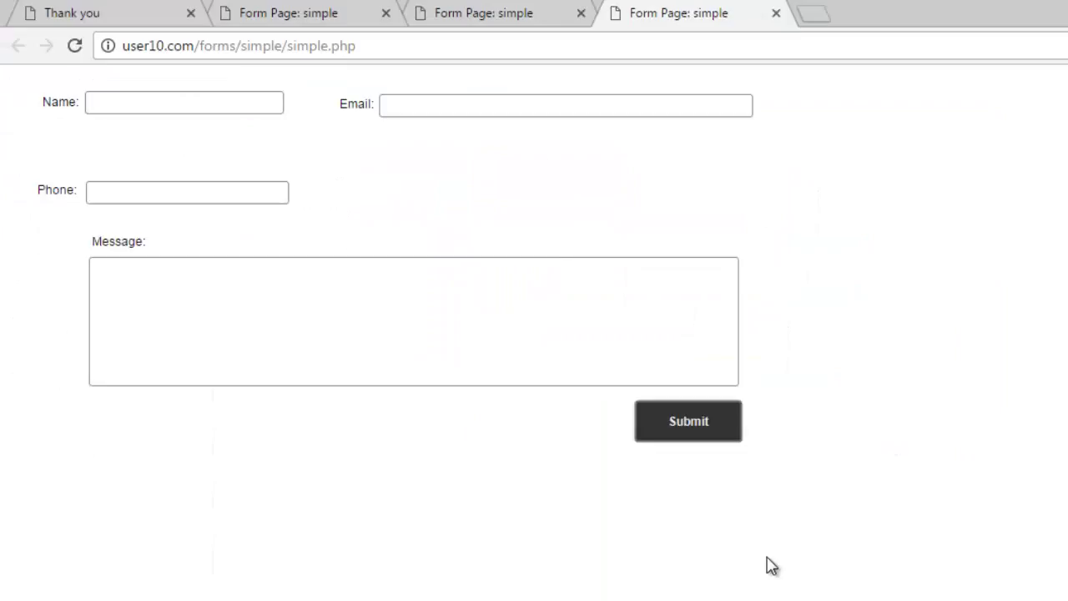
Step: Preview the form at iPhone 5 size via Ctrl+Shift+I, with fields stacked Email, Phone, Name
key(ctrl+shift+i)
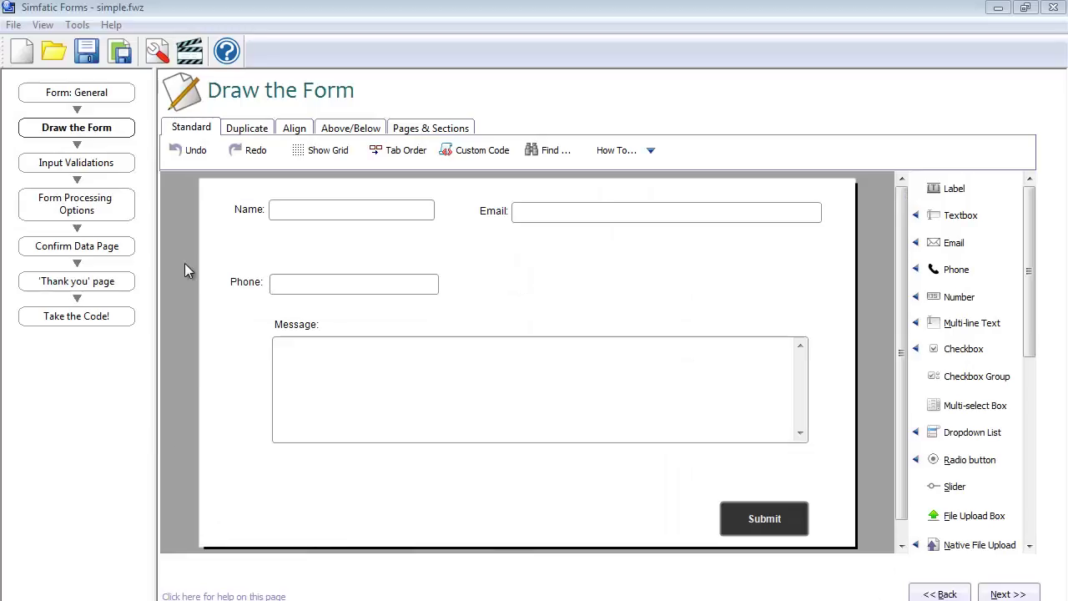
click(408, 276)
Step: Move the Phone field up under Name and fit a form section around Message
drag(408, 276, 400, 262)
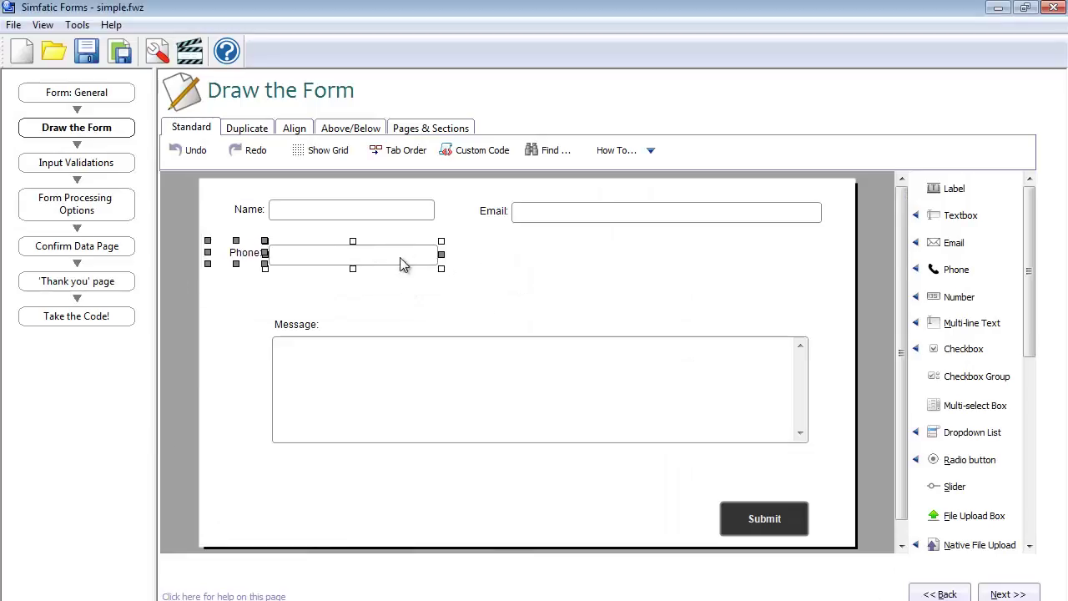
click(433, 129)
drag(527, 413, 526, 479)
drag(526, 312, 526, 304)
Step: Add a checkbox captioned 'Enable Message' below the Phone field
drag(993, 349, 458, 292)
double_click(423, 294)
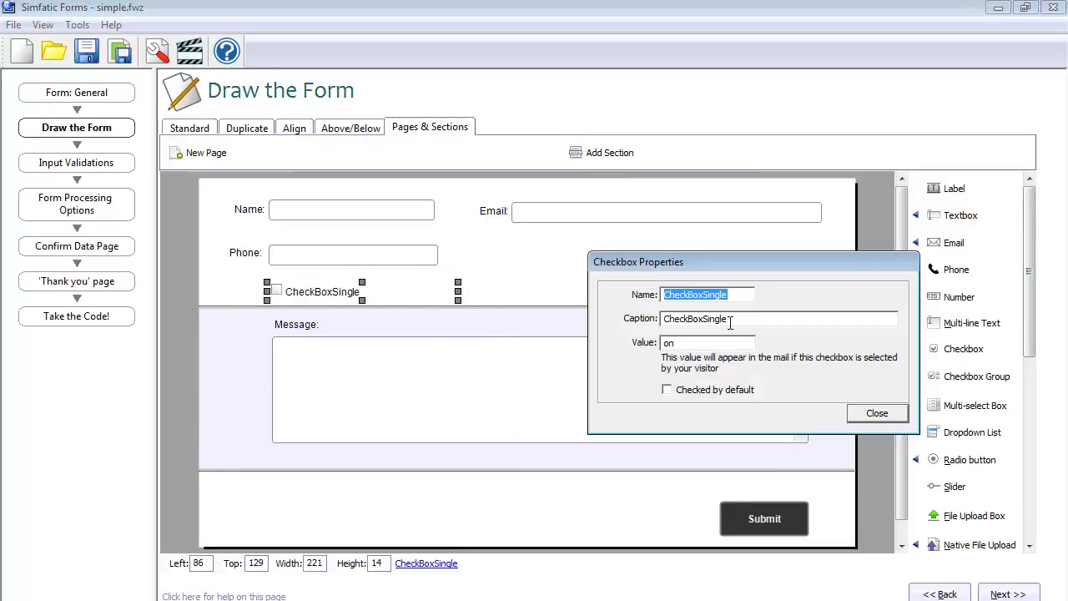
text(Enable Me)
click(877, 413)
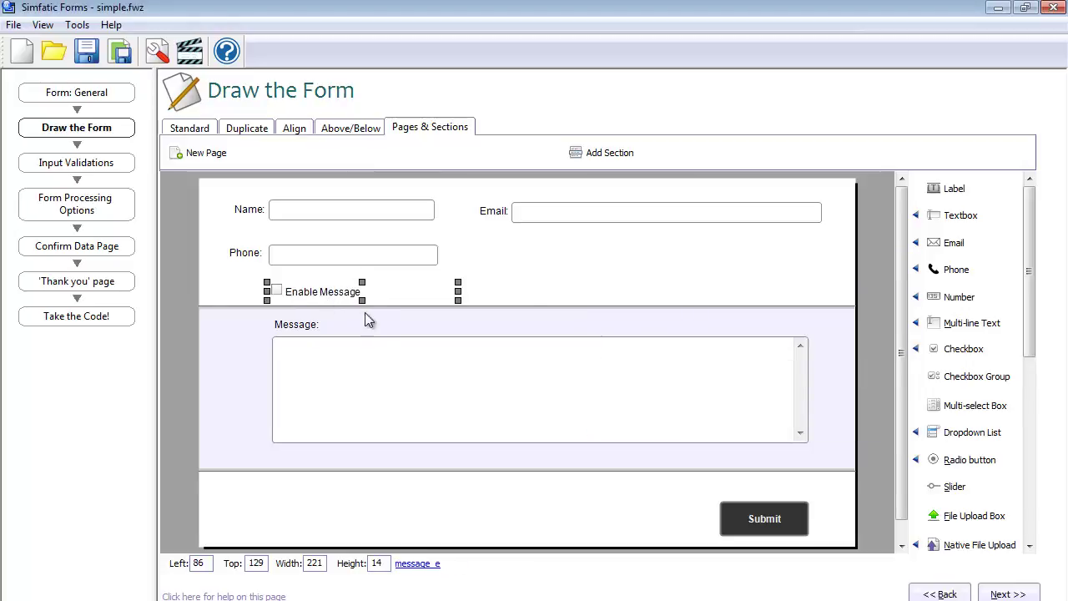
Step: Give the Message section the display condition 'message_e is checked'
double_click(368, 321)
click(872, 335)
click(870, 336)
click(762, 373)
click(801, 470)
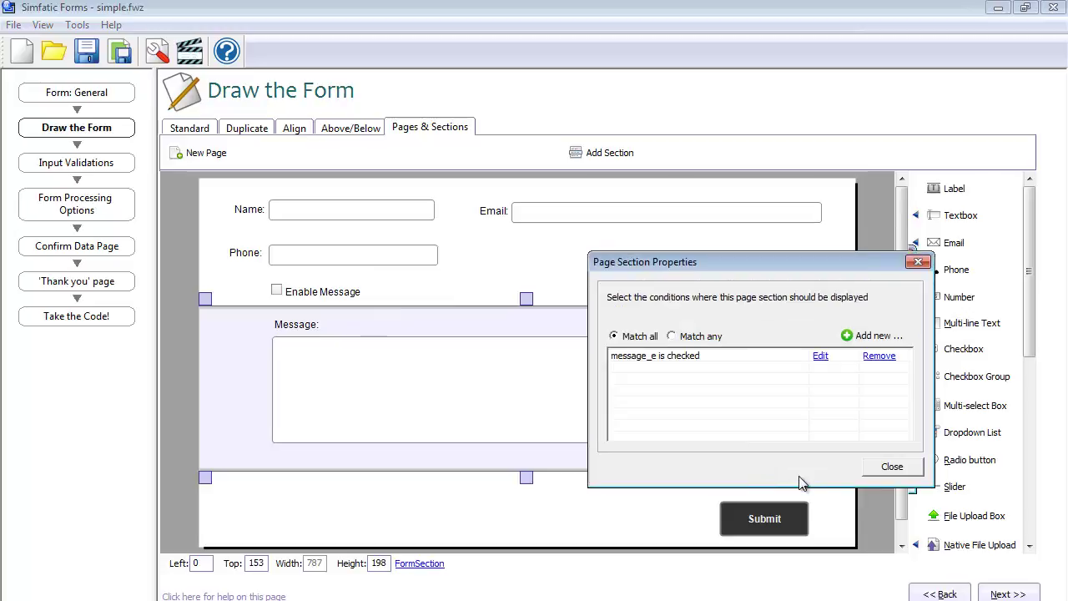
click(890, 467)
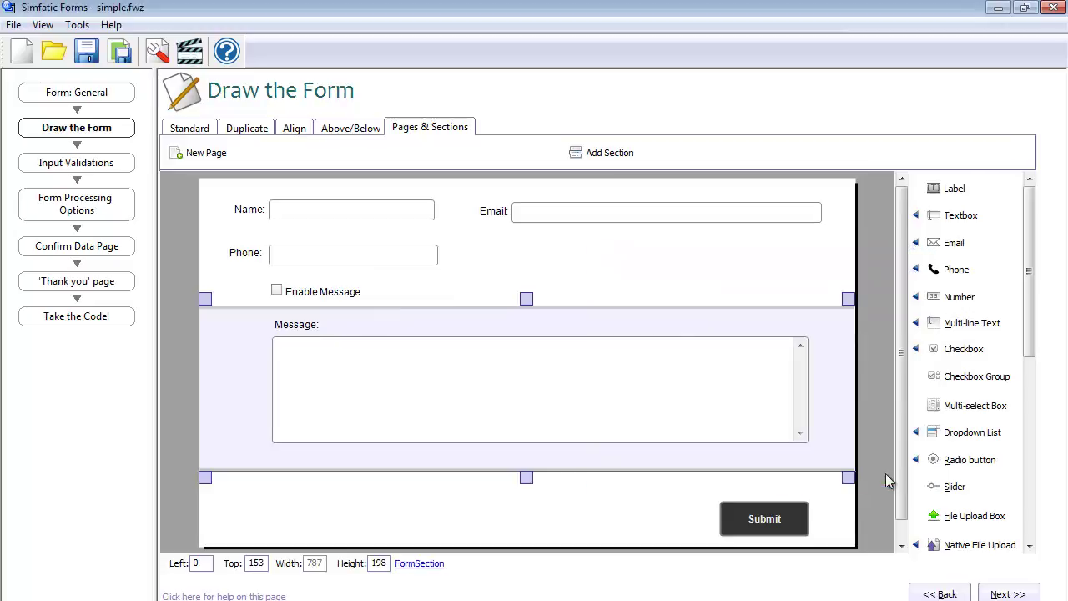
Step: Re-install the updated form on the server and open its live page in the browser
click(383, 346)
click(302, 327)
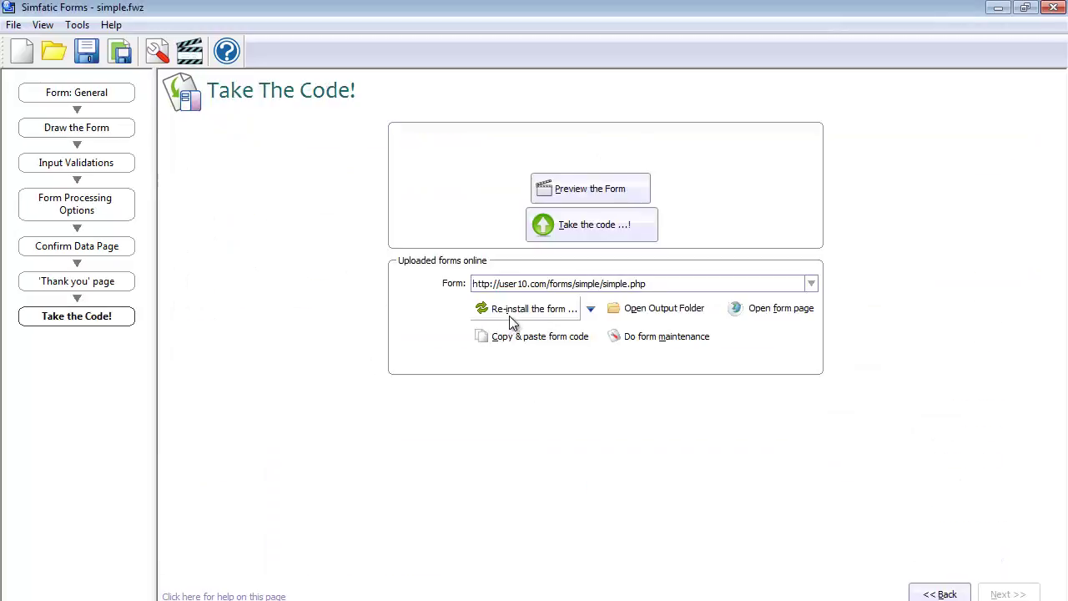
click(509, 315)
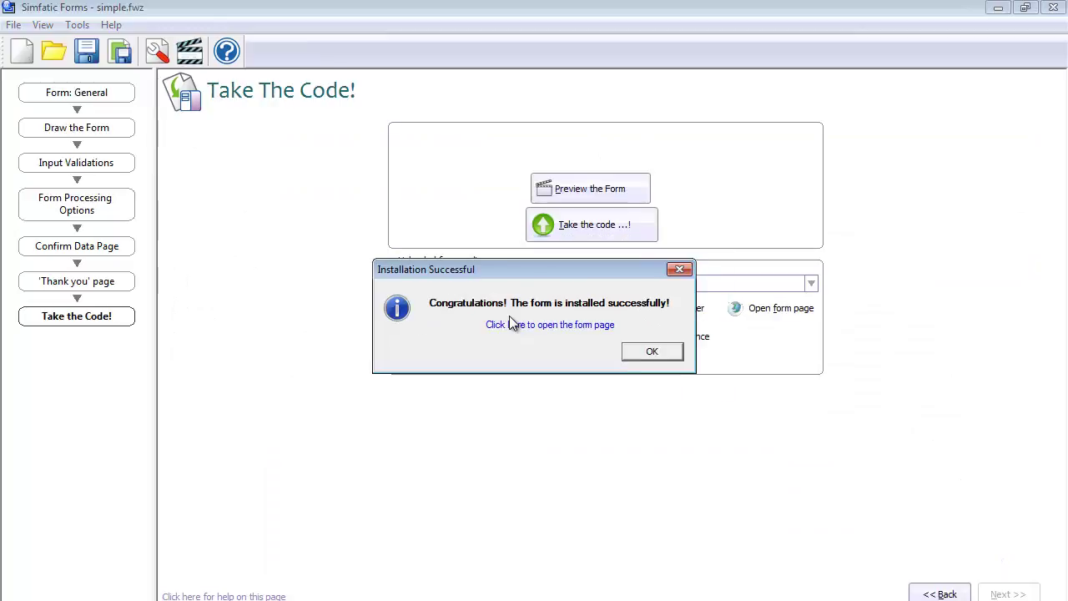
click(663, 351)
click(761, 325)
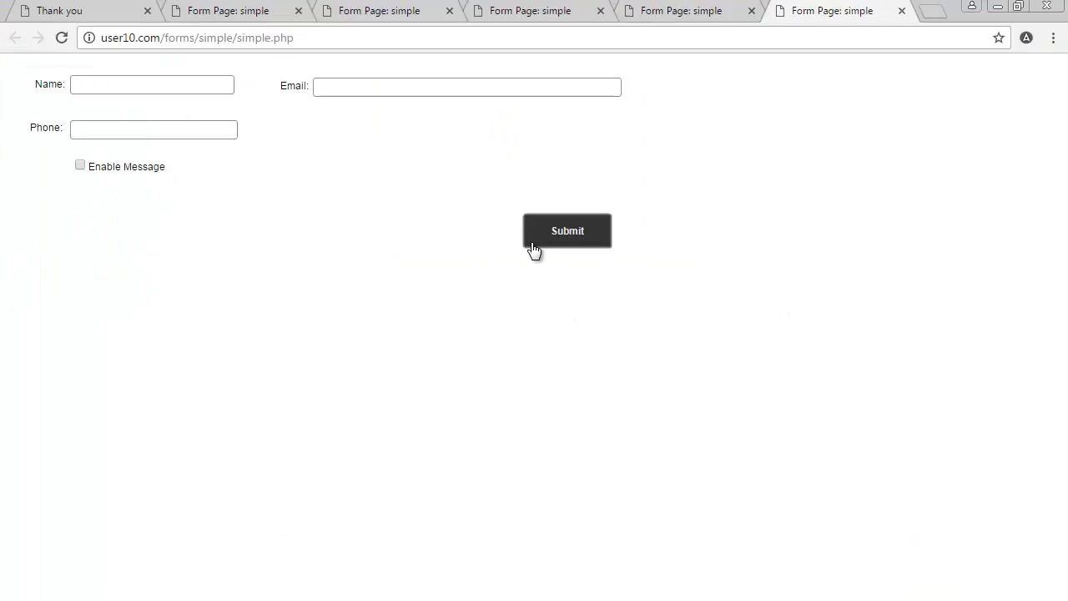
Step: In iPhone 5 device mode, tick and untick Enable Message to show and hide the Message box
key(ctrl+shift+i)
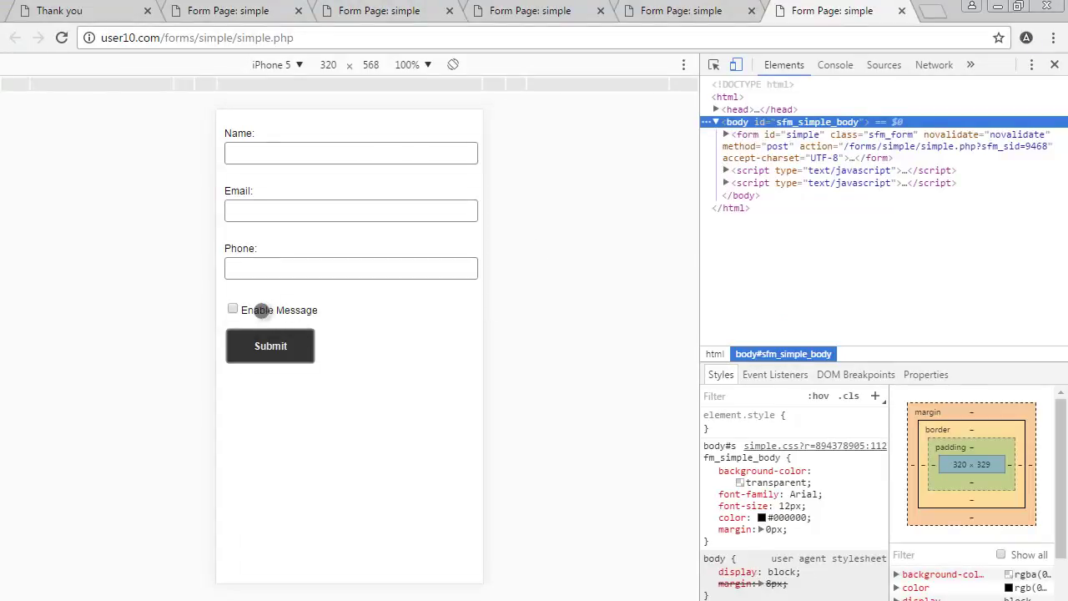
click(258, 310)
click(269, 310)
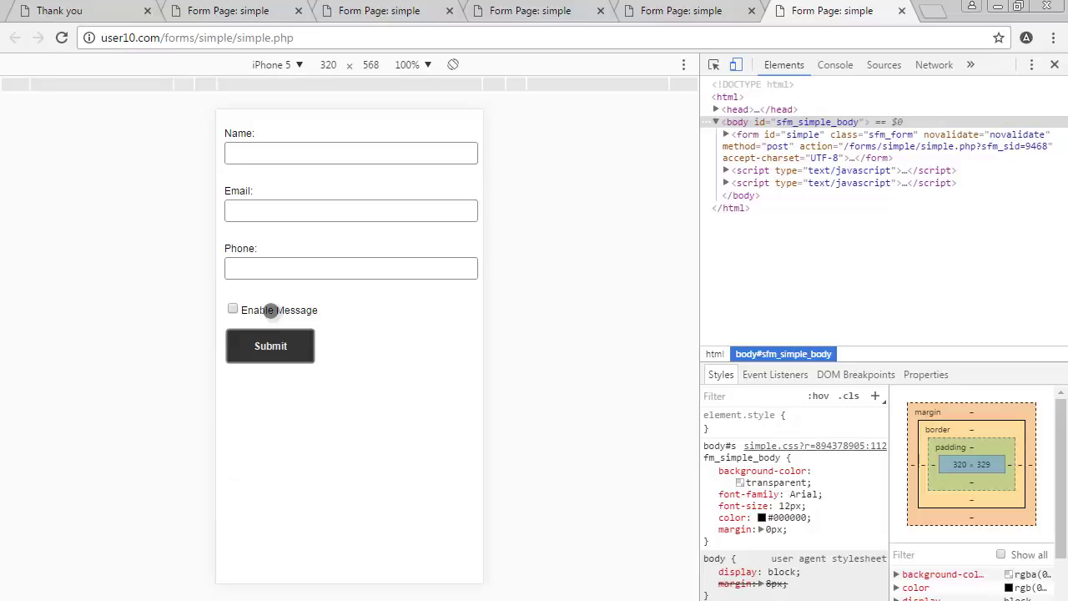
click(270, 311)
click(376, 391)
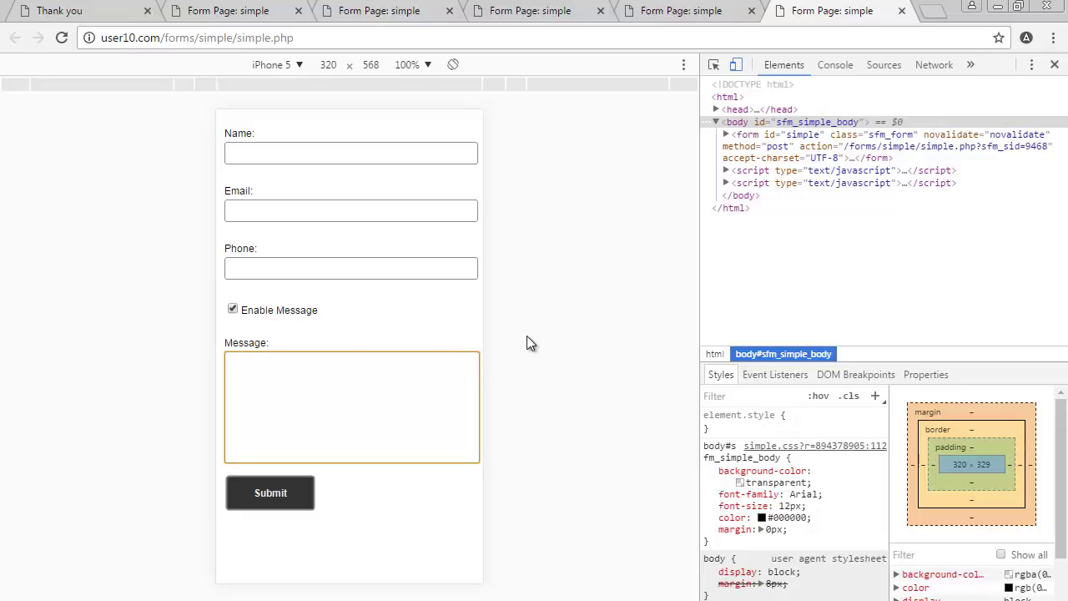
click(259, 312)
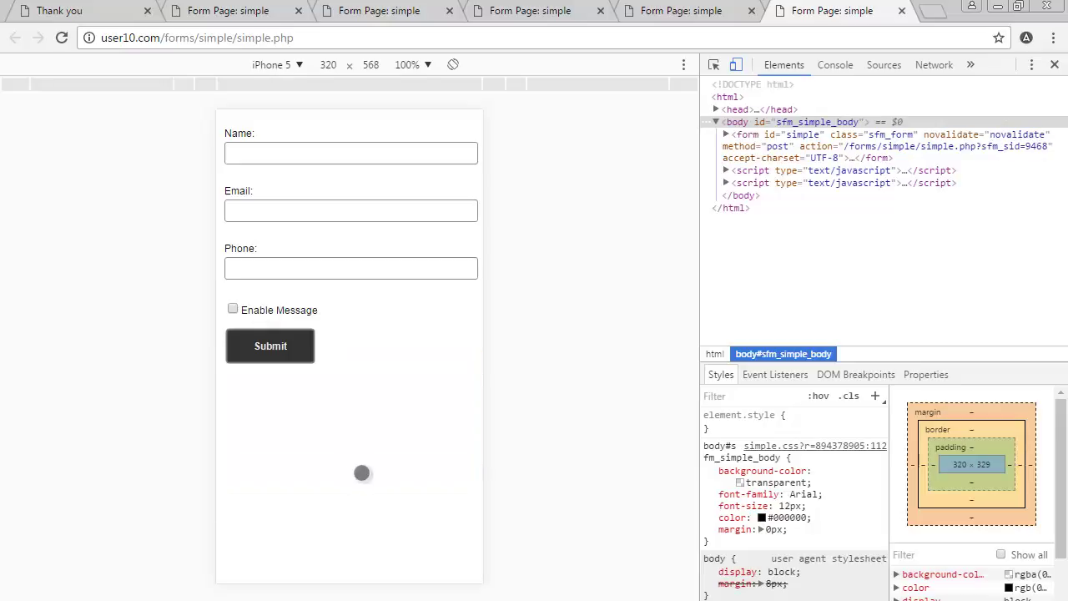